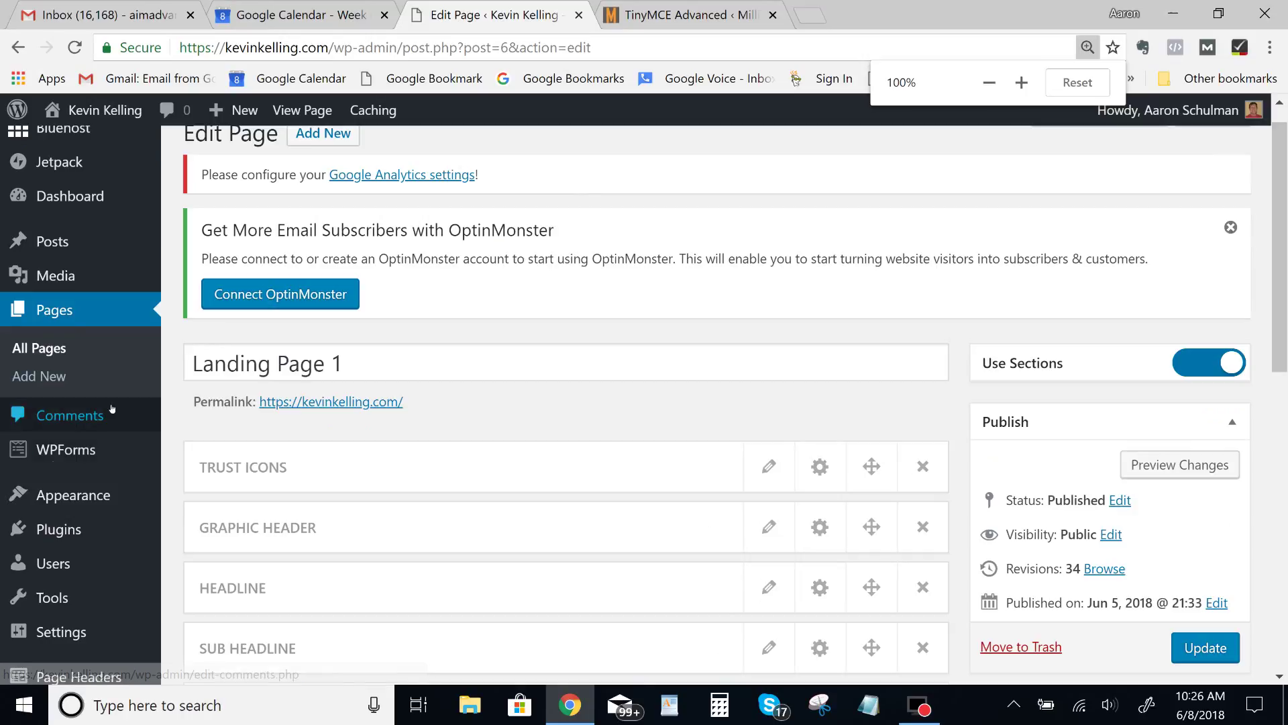
Search the WordPress plugin directory for TinyMCE to add a new plugin.
{"action": "left_click", "coordinate": [63, 532]}
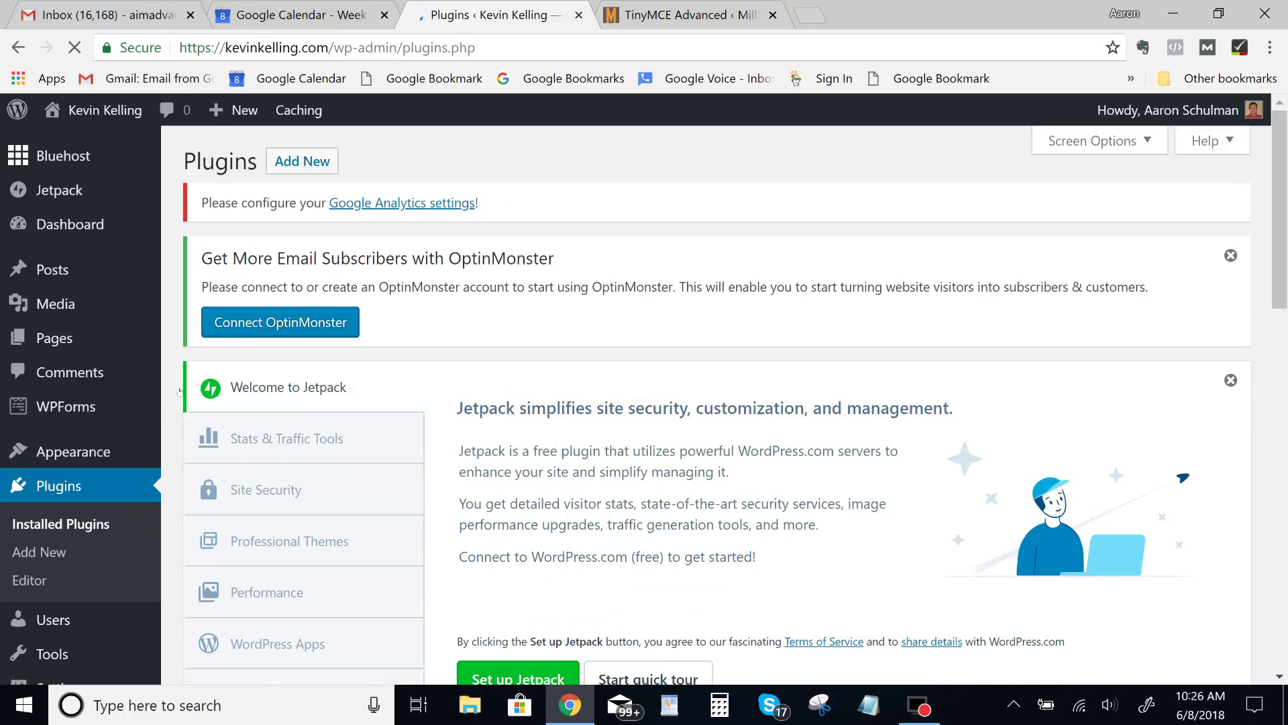
{"action": "left_click", "coordinate": [304, 165]}
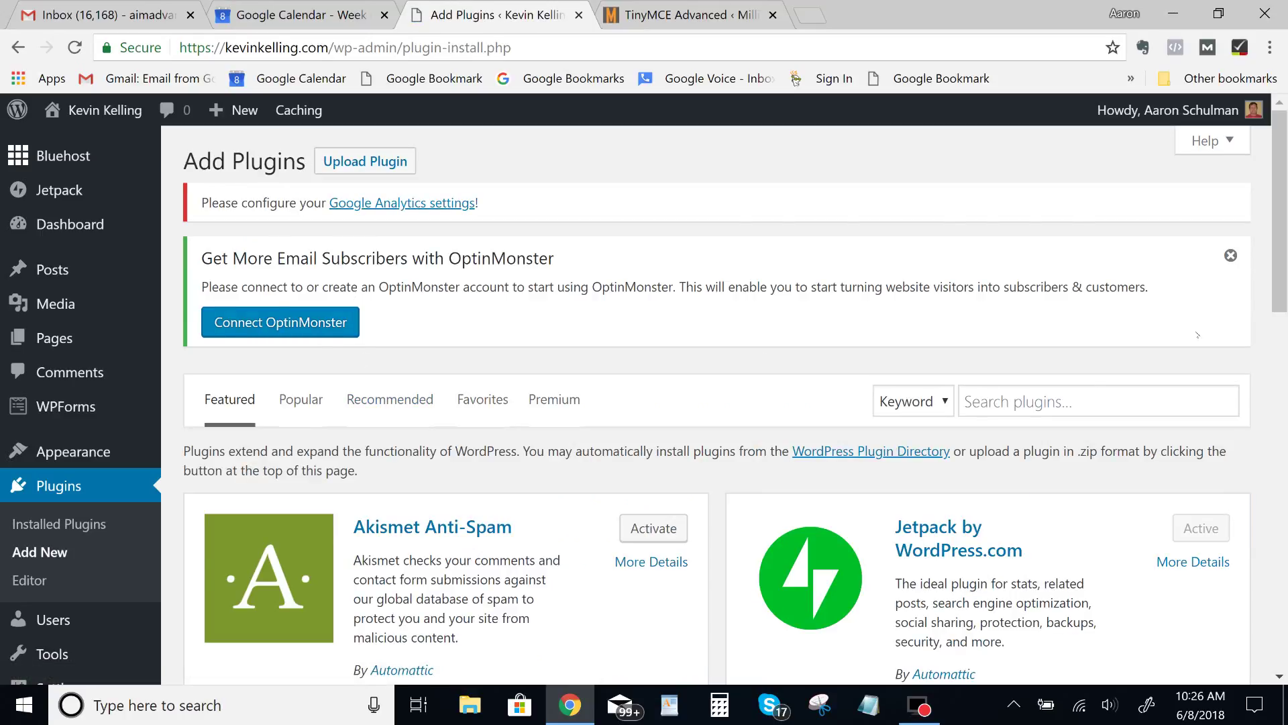
{"action": "scroll", "coordinate": [859, 245], "scroll_direction": "down", "scroll_amount": 2}
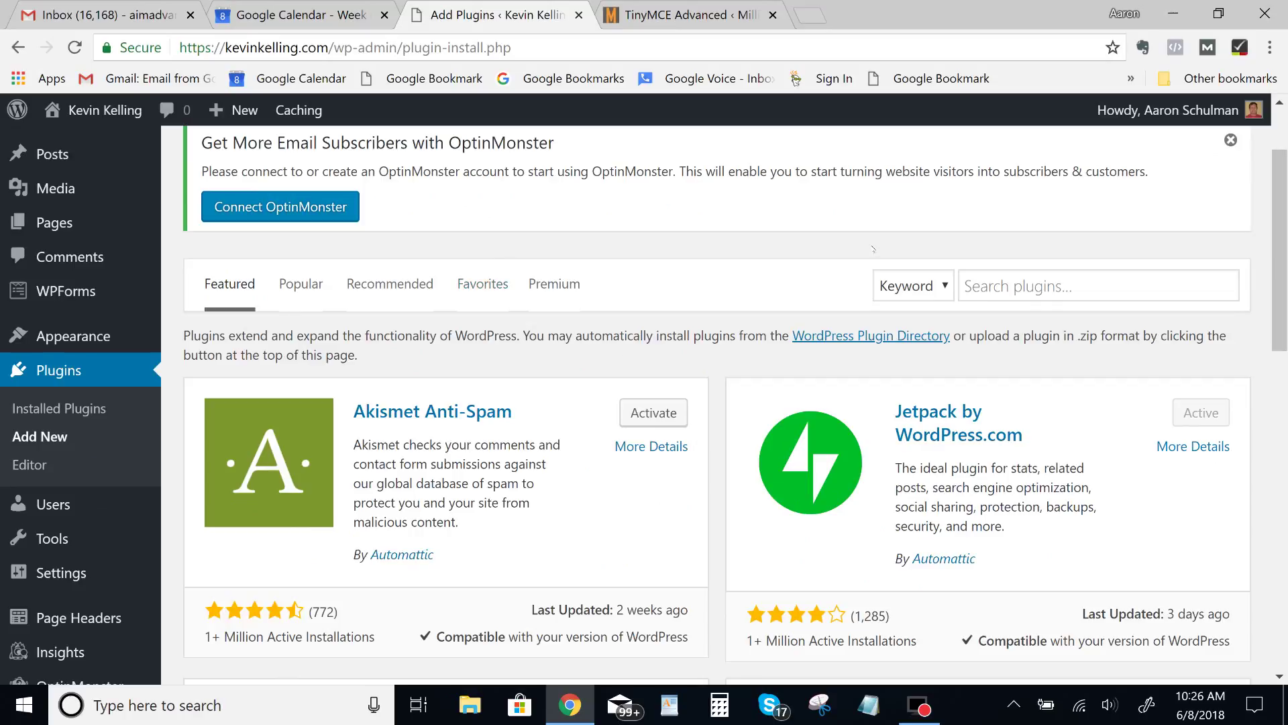
{"action": "left_click", "coordinate": [998, 290]}
{"action": "type", "text": "TinyM"}
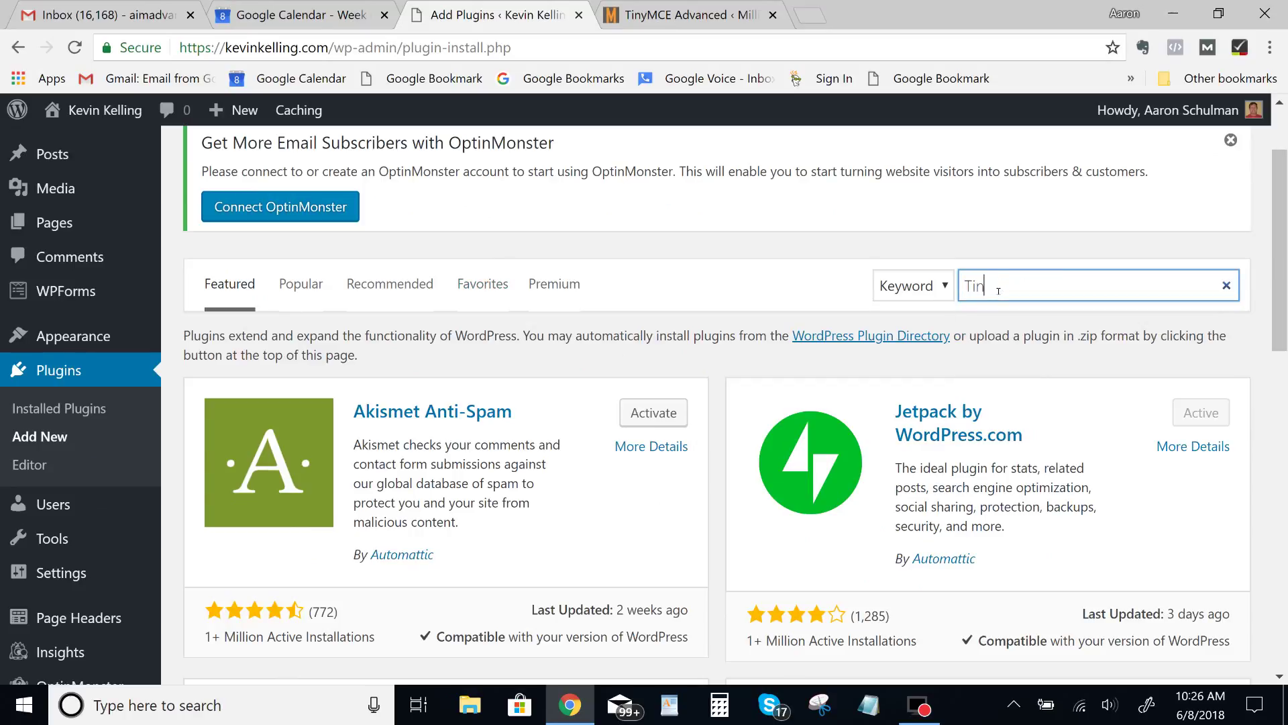
{"action": "type", "text": "CE"}
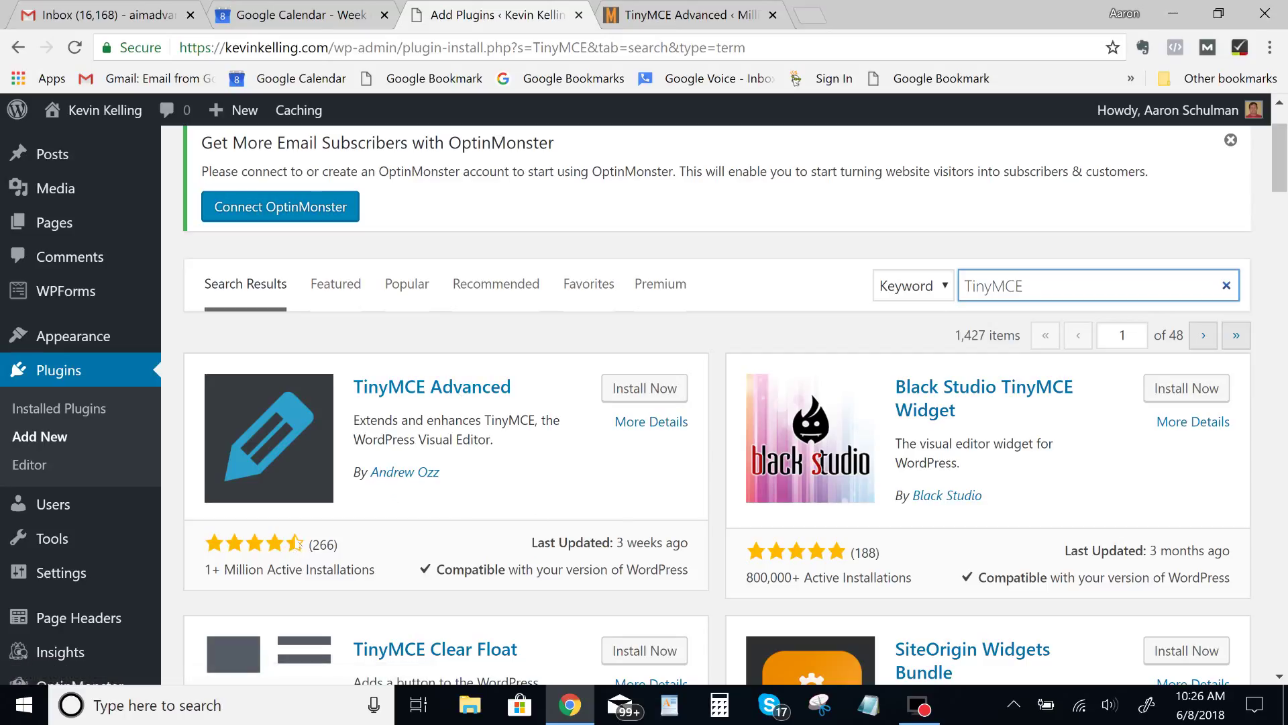
Check the TinyMCE Advanced plugin's last update and WordPress compatibility, and install and activate it.
{"action": "left_click_drag", "start_coordinate": [530, 542], "coordinate": [691, 552]}
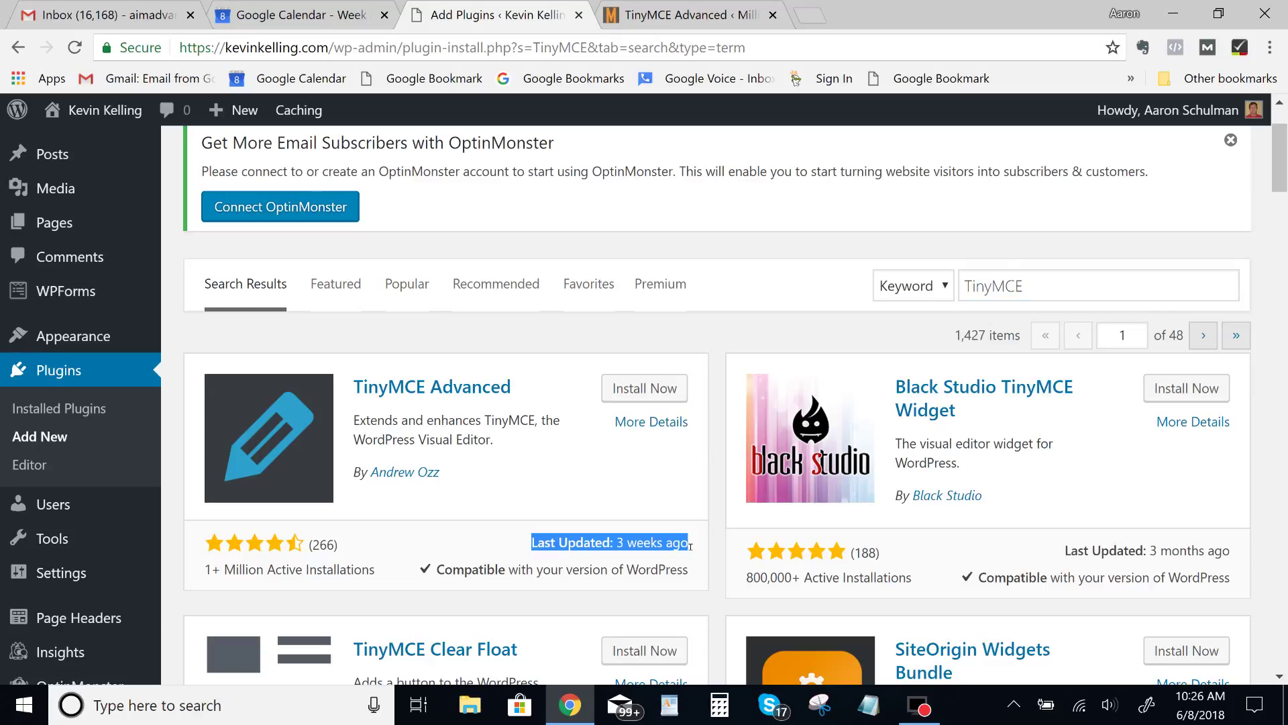
{"action": "left_click", "coordinate": [581, 543]}
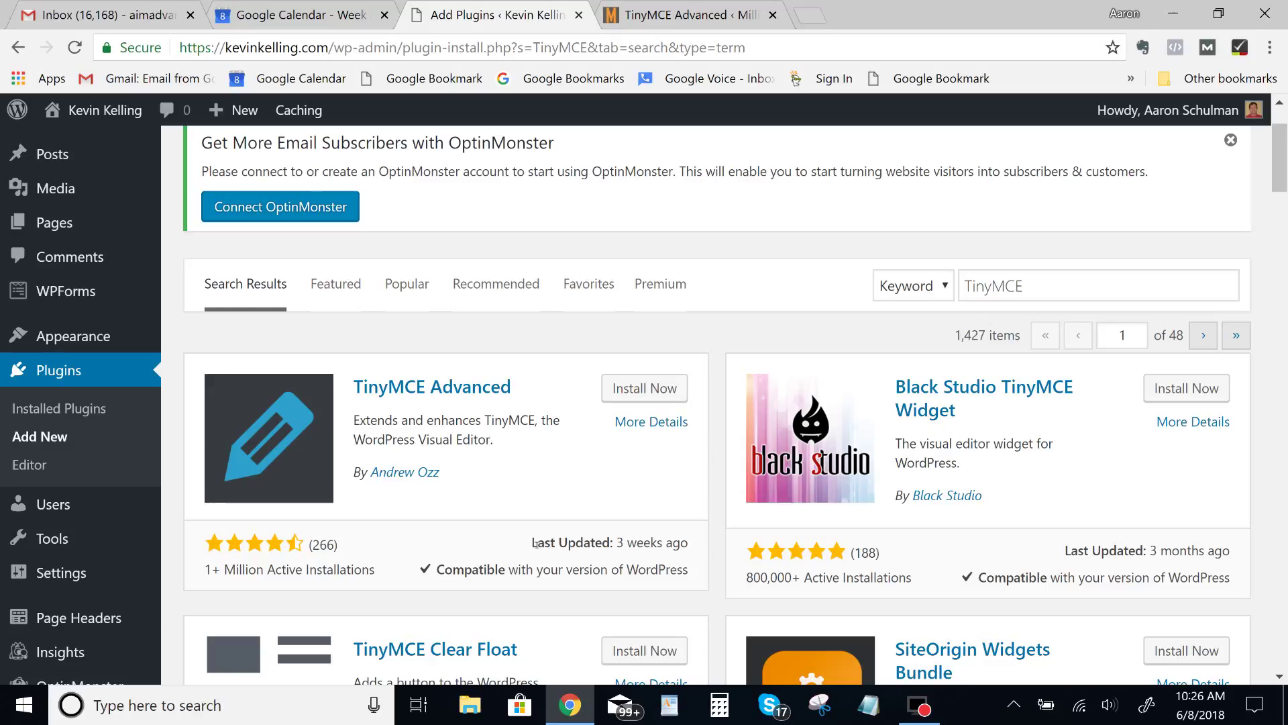
{"action": "left_click_drag", "start_coordinate": [425, 574], "coordinate": [638, 575]}
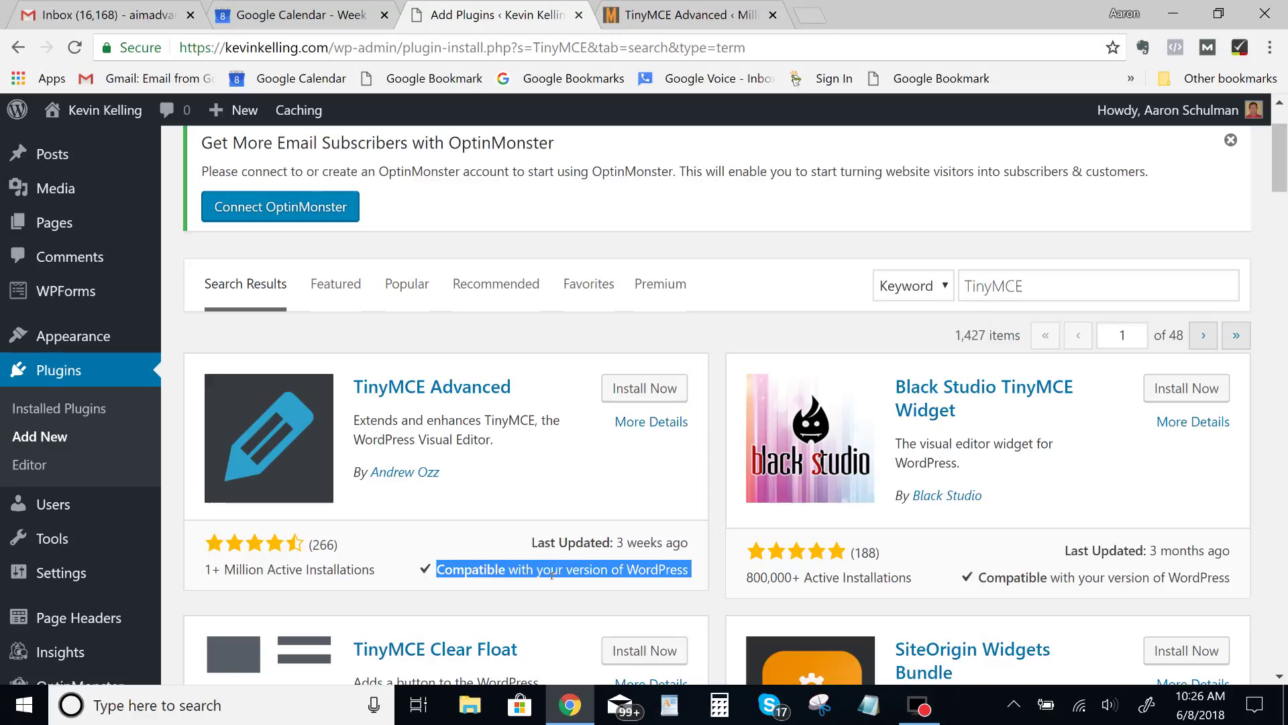
{"action": "left_click", "coordinate": [652, 380]}
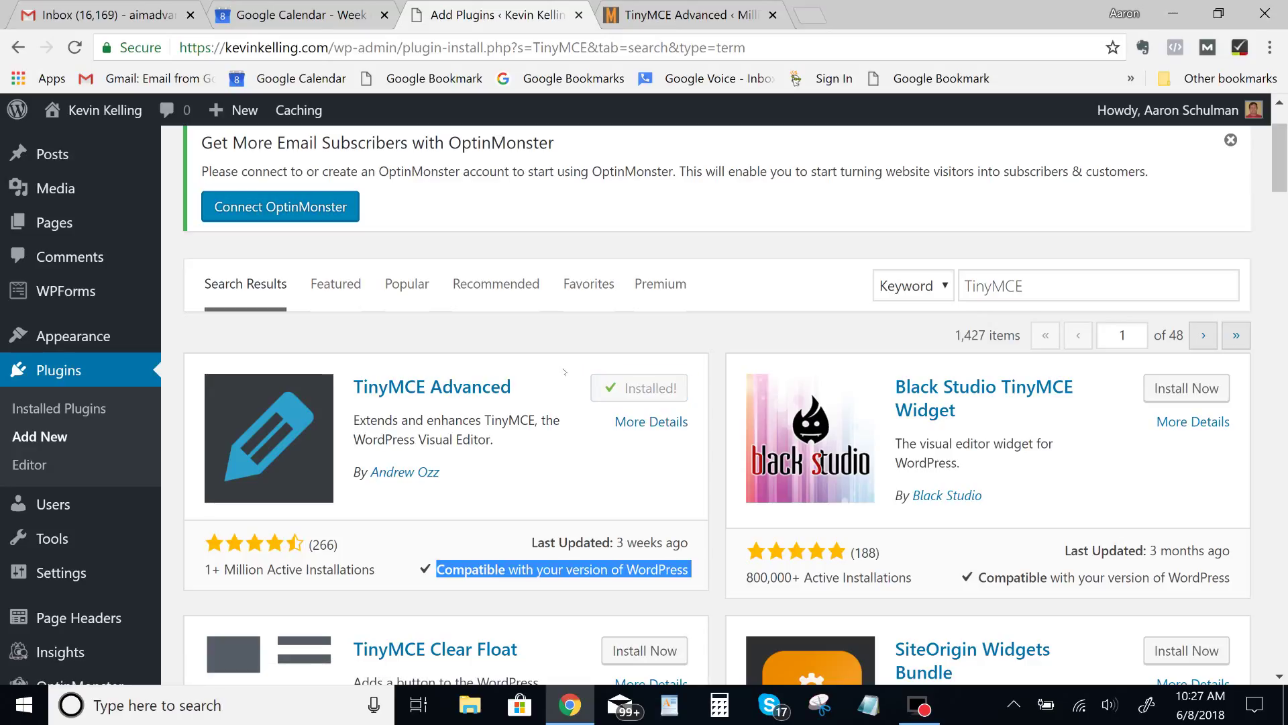
{"action": "left_click", "coordinate": [648, 389]}
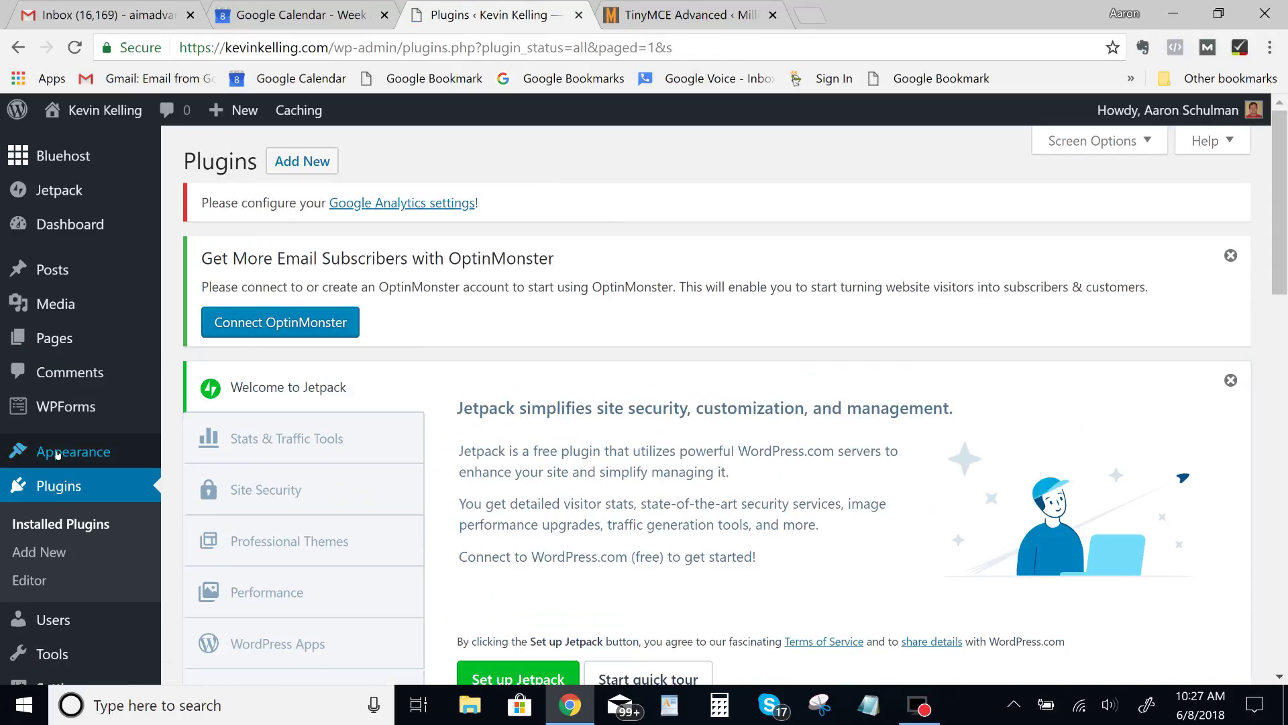
Open the settings of the TinyMCE Advanced plugin from the list of installed plugins.
{"action": "left_click", "coordinate": [58, 492]}
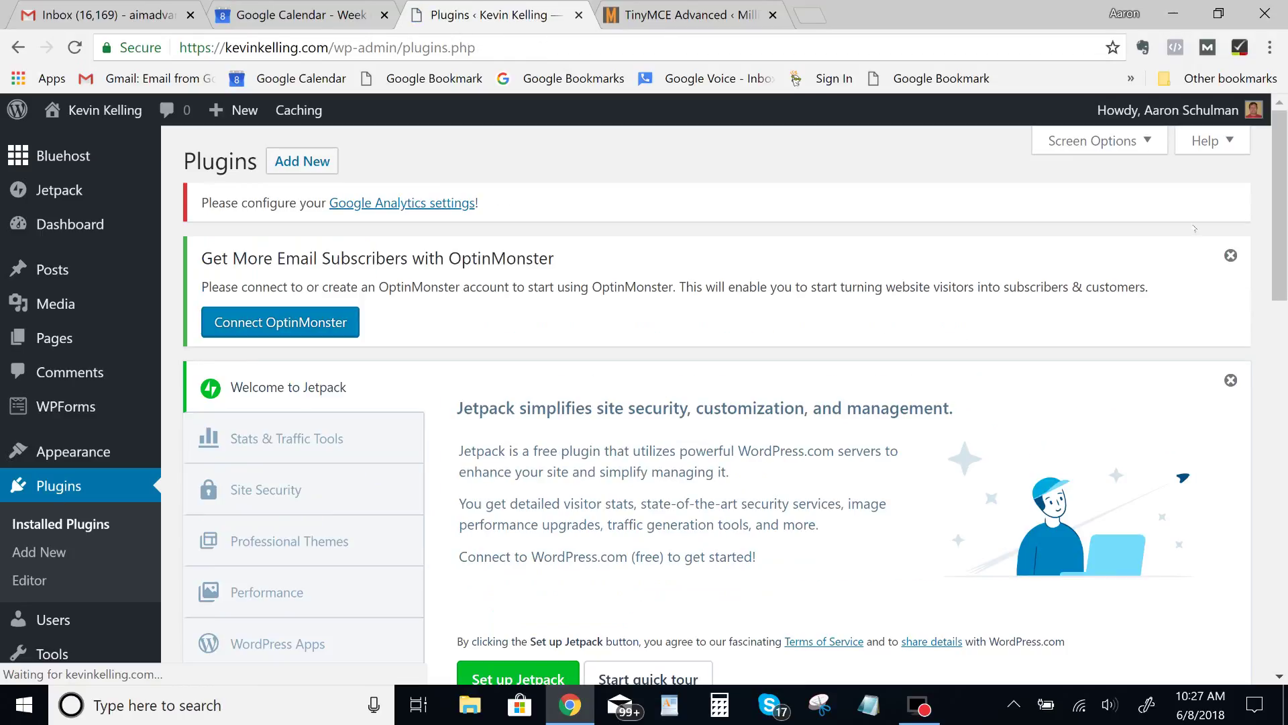
{"action": "left_click_drag", "start_coordinate": [1283, 225], "coordinate": [1279, 546]}
{"action": "scroll", "coordinate": [1279, 545], "scroll_direction": "down", "scroll_amount": 2}
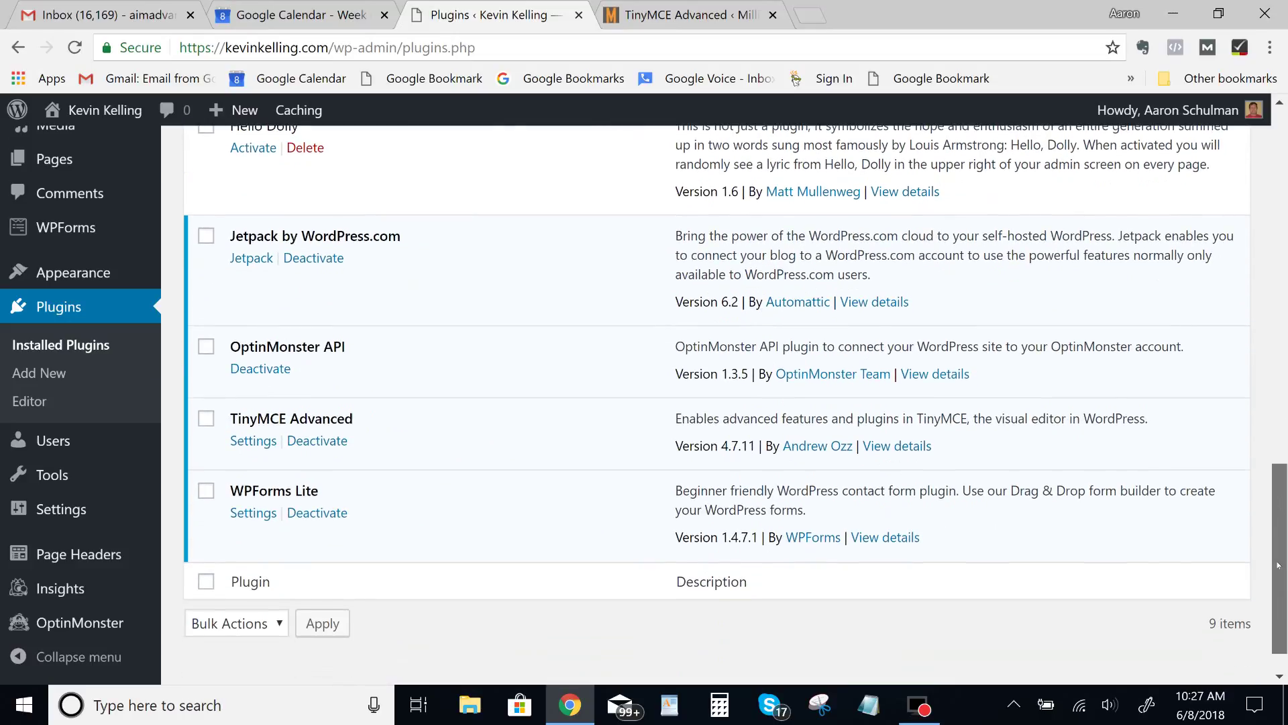
{"action": "left_click", "coordinate": [259, 439]}
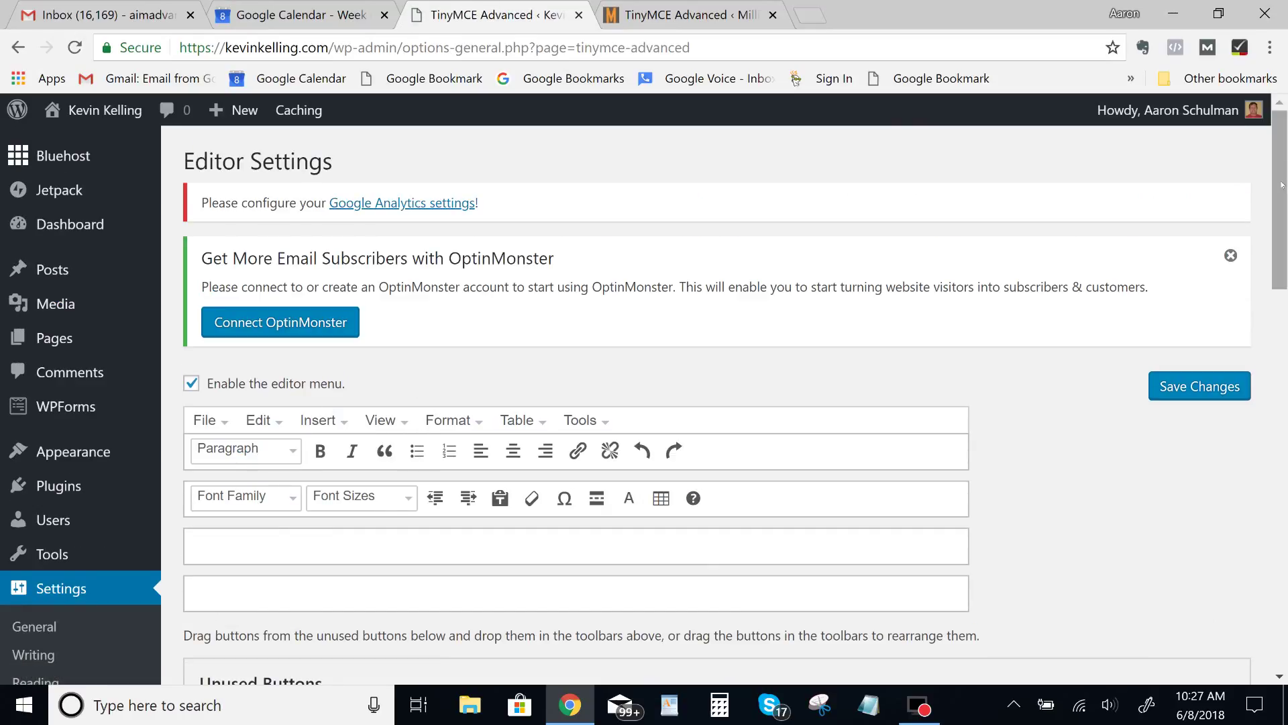
Add the Horizontal line button to the end of the first editor toolbar row and Insert/edit image to the end of the second.
{"action": "left_click_drag", "start_coordinate": [1281, 184], "coordinate": [1280, 259]}
{"action": "left_click", "coordinate": [1230, 235]}
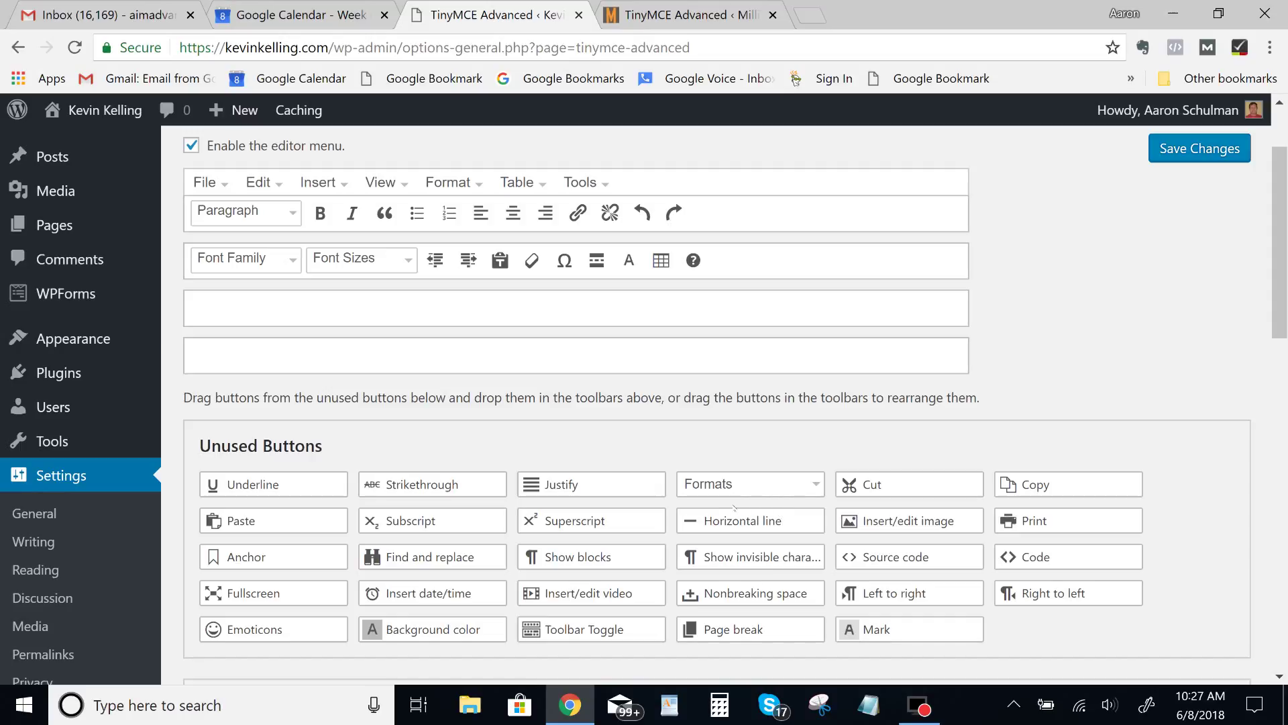
{"action": "left_click_drag", "start_coordinate": [735, 522], "coordinate": [757, 215]}
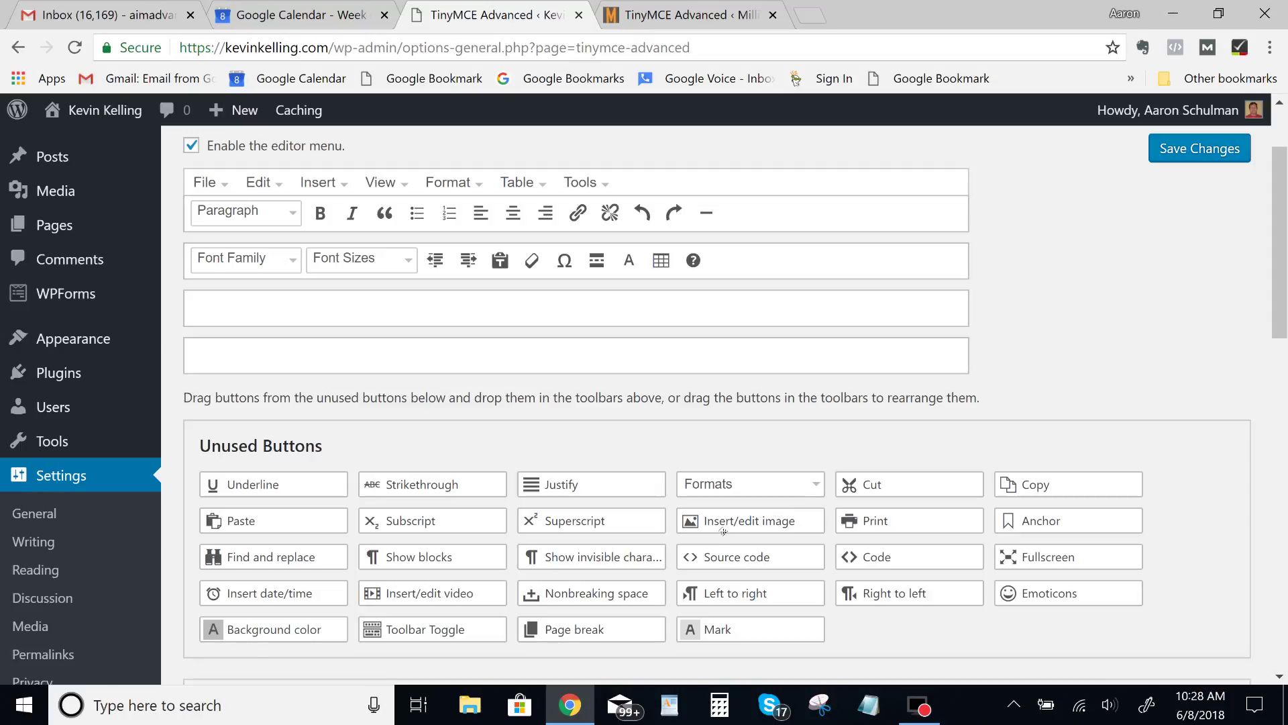
{"action": "left_click_drag", "start_coordinate": [721, 531], "coordinate": [756, 272]}
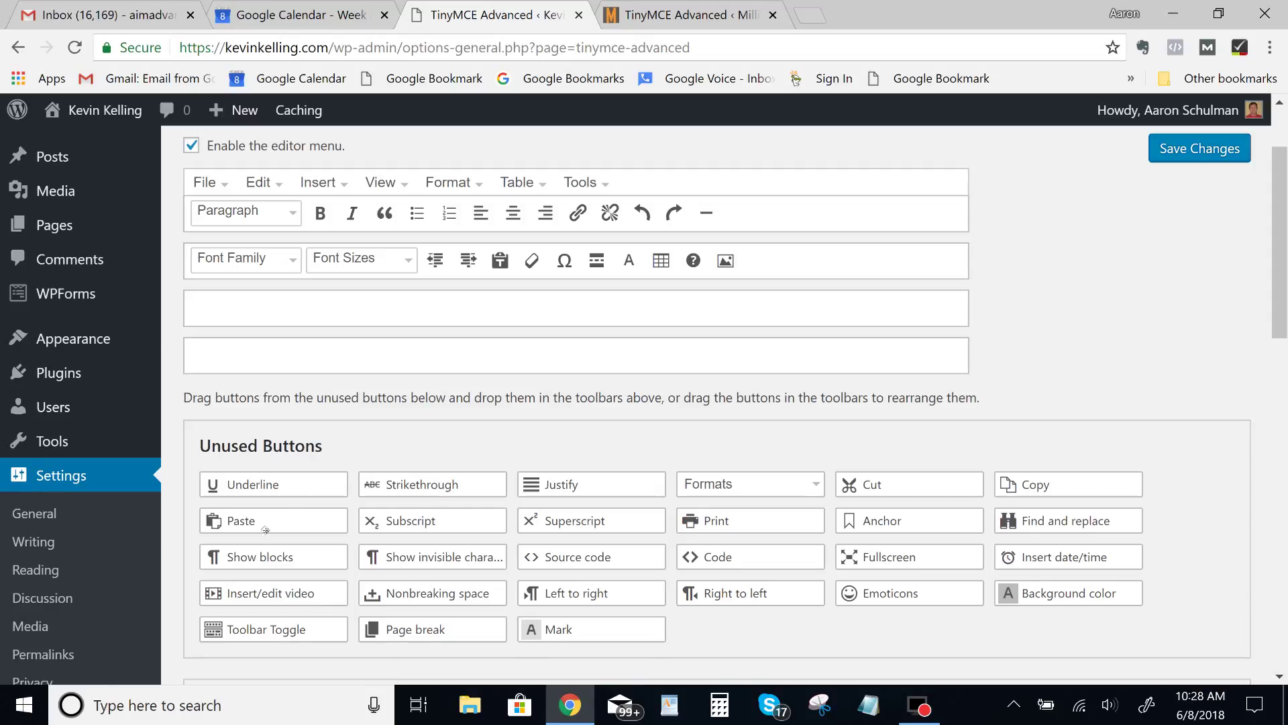
Add Underline and Background color after Italic in the first toolbar row, and Toolbar Toggle at the row's end.
{"action": "left_click_drag", "start_coordinate": [260, 498], "coordinate": [389, 226]}
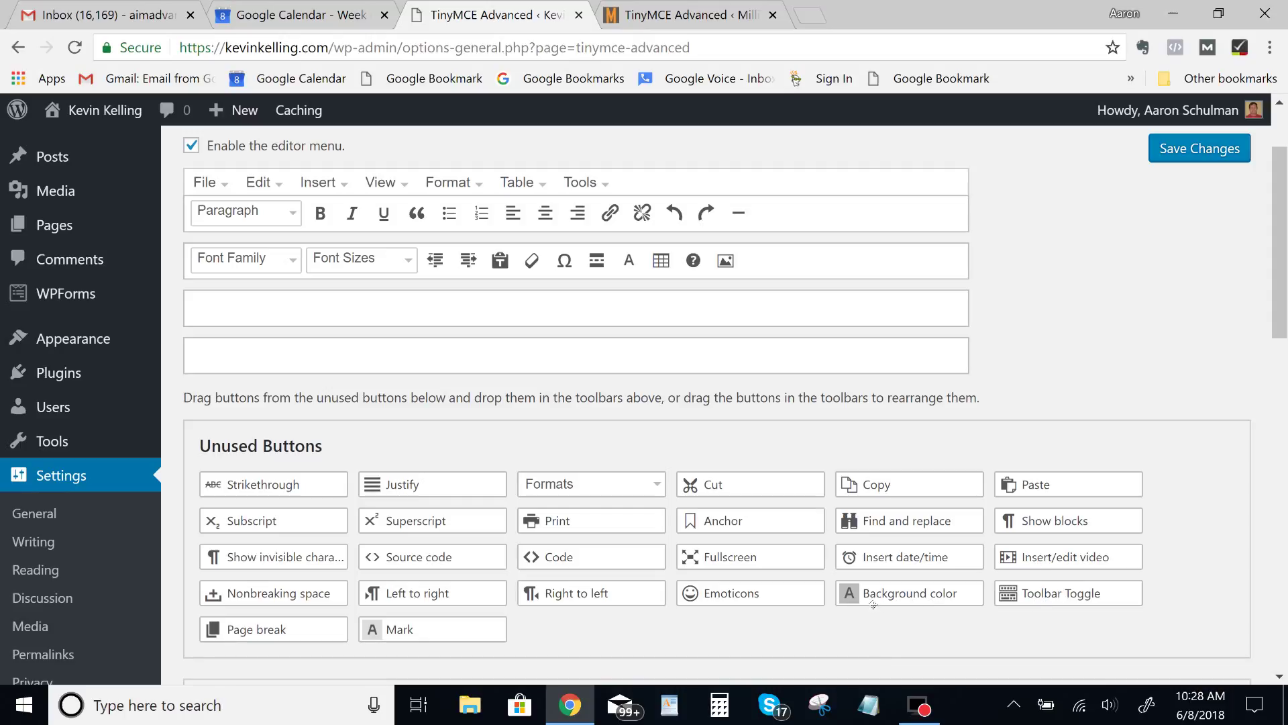
{"action": "left_click_drag", "start_coordinate": [874, 605], "coordinate": [429, 228]}
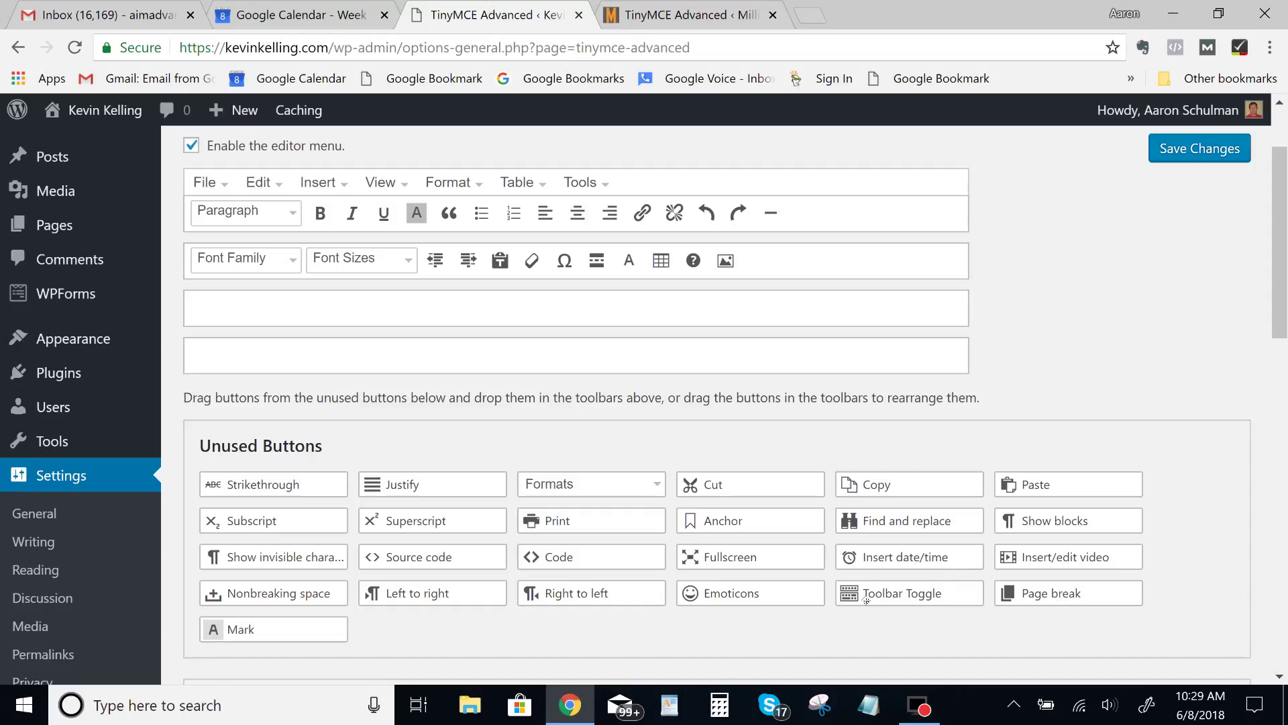
{"action": "left_click_drag", "start_coordinate": [867, 599], "coordinate": [824, 218]}
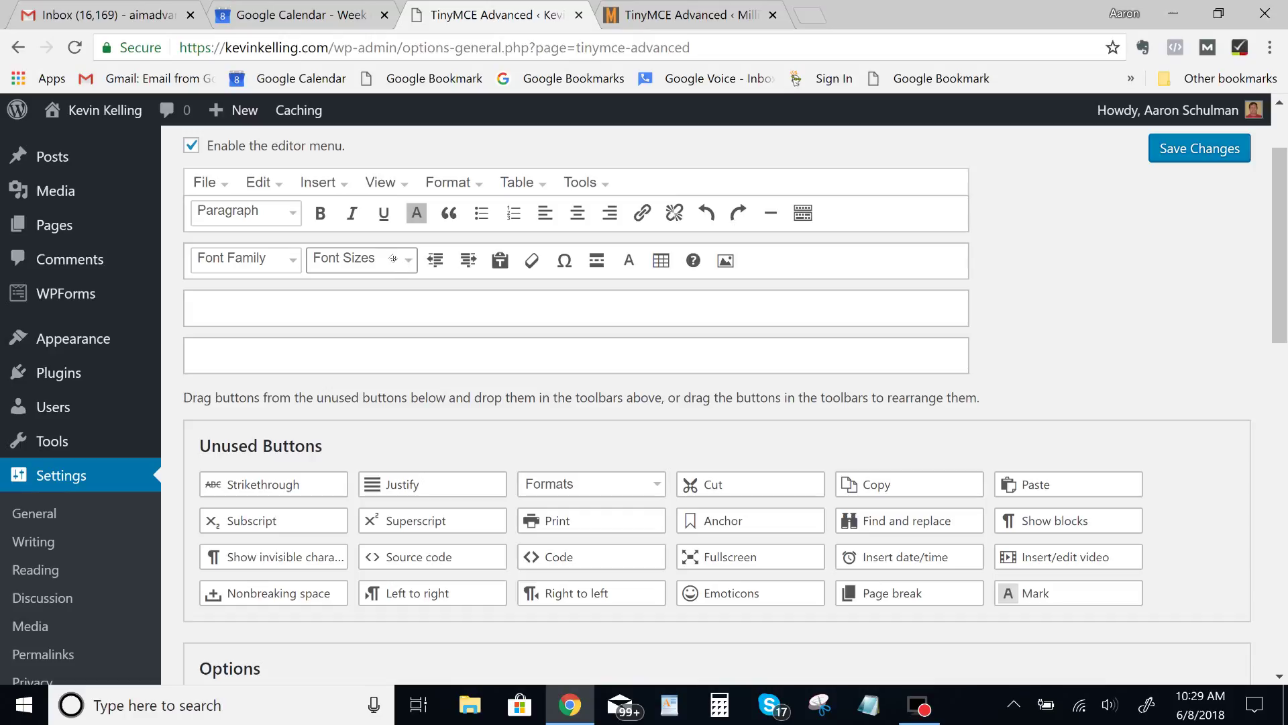
Review the Options, Advanced Options and Administration sections of the editor settings, and save the changes.
{"action": "scroll", "coordinate": [392, 259], "scroll_direction": "up", "scroll_amount": 1}
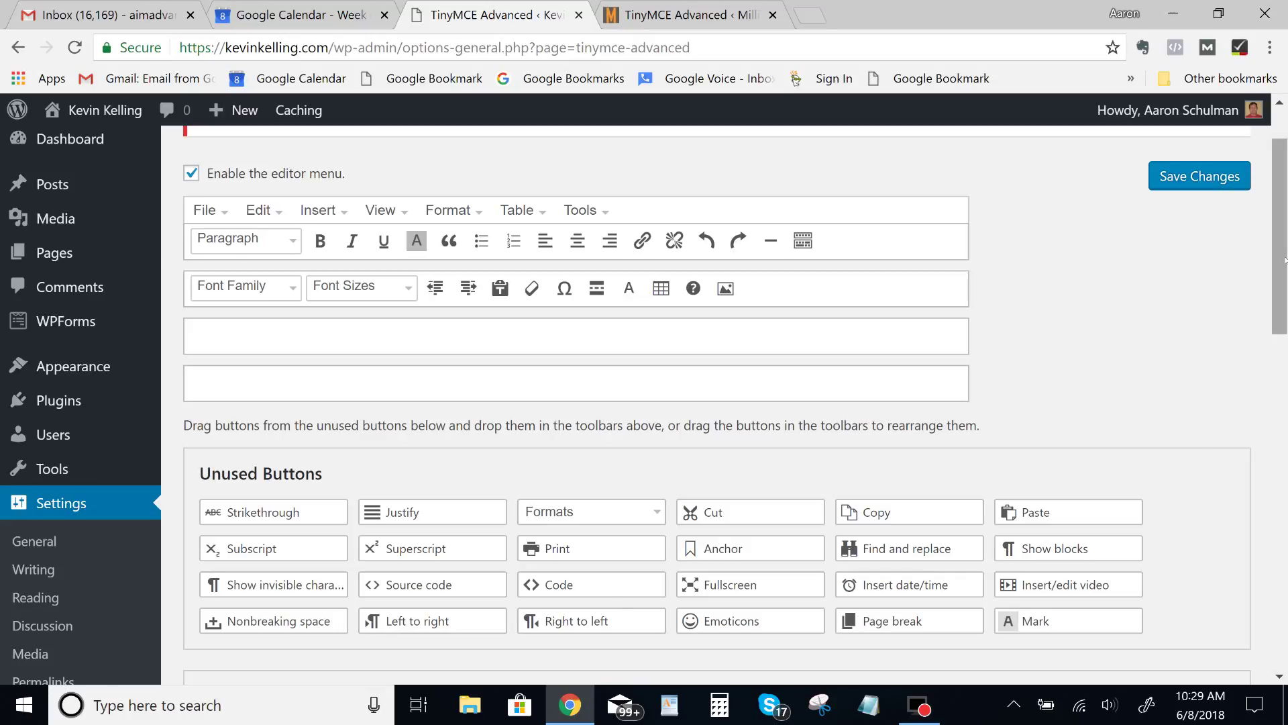
{"action": "scroll", "coordinate": [1242, 379], "scroll_direction": "down", "scroll_amount": 3}
{"action": "scroll", "coordinate": [644, 405], "scroll_direction": "down", "scroll_amount": 5}
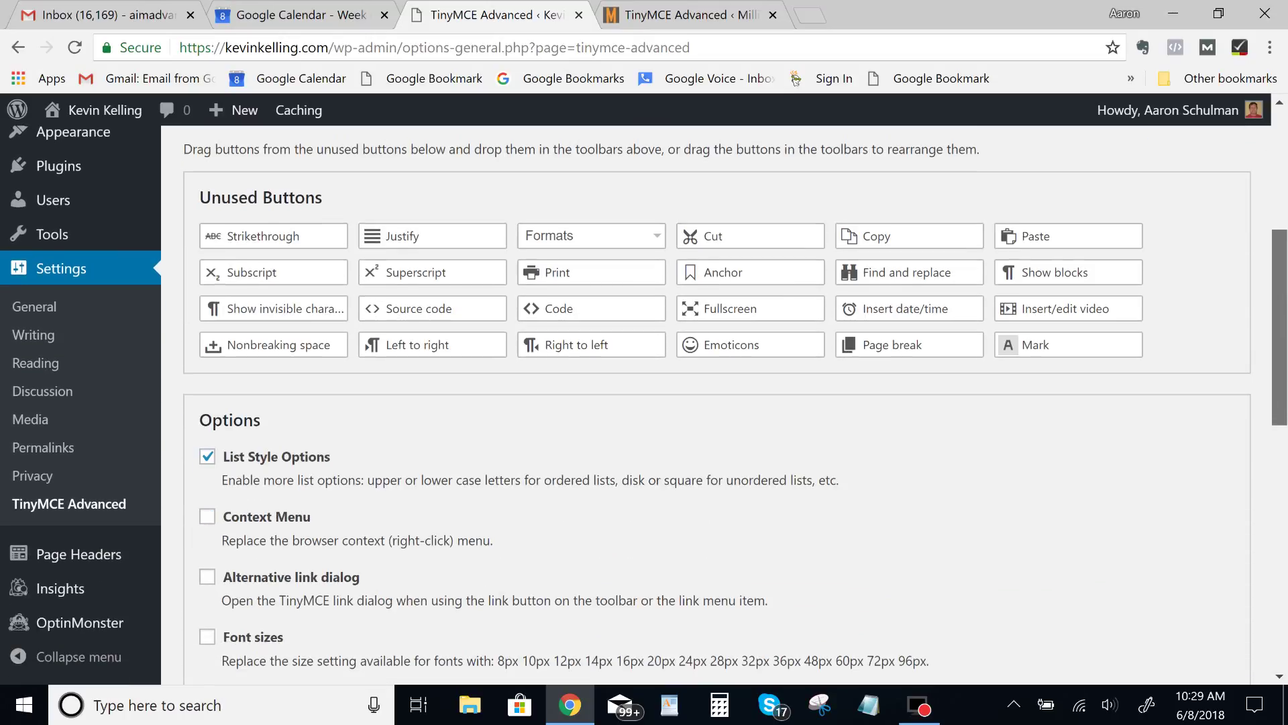
{"action": "scroll", "coordinate": [645, 405], "scroll_direction": "down", "scroll_amount": 6}
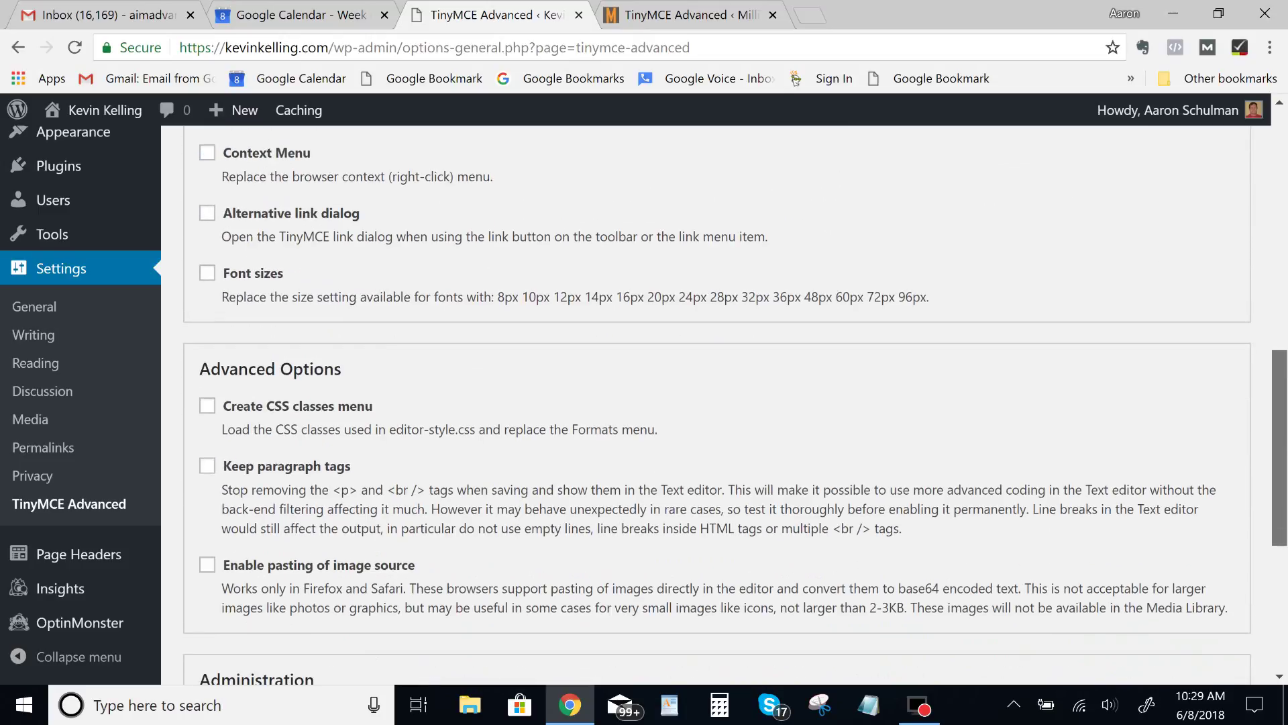
{"action": "scroll", "coordinate": [236, 479], "scroll_direction": "down", "scroll_amount": 1}
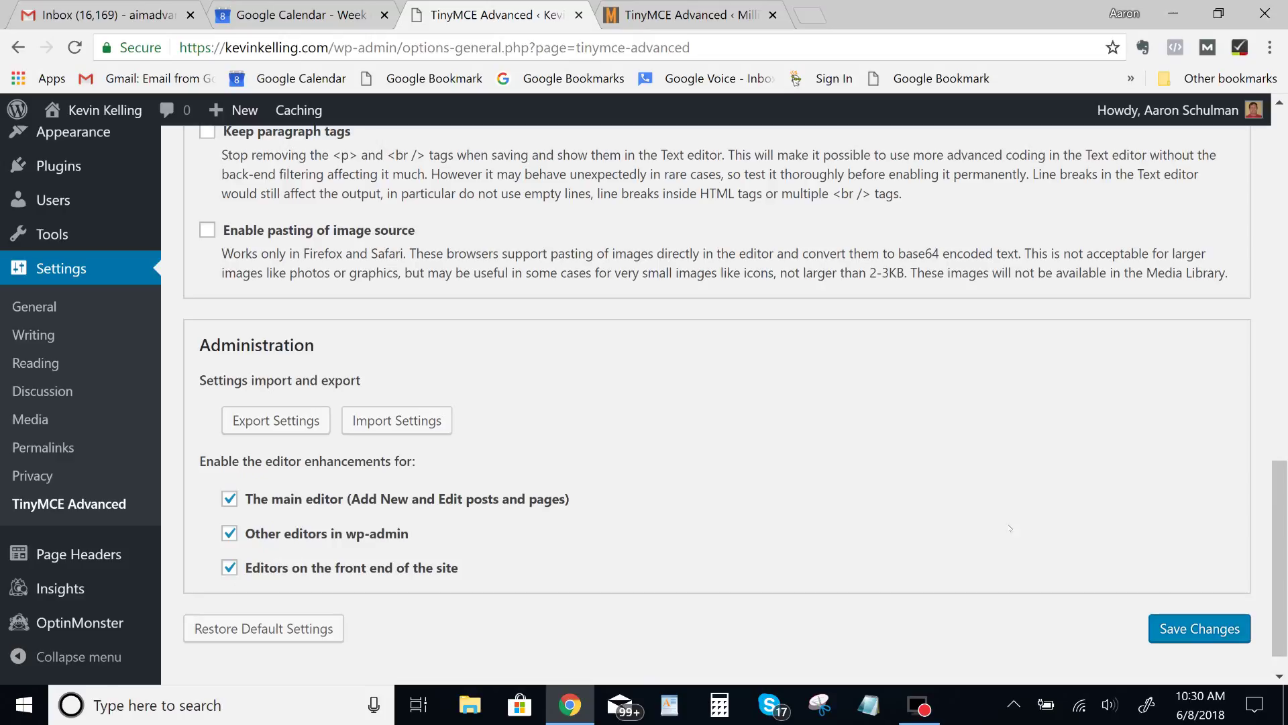
{"action": "scroll", "coordinate": [1141, 369], "scroll_direction": "up", "scroll_amount": 12}
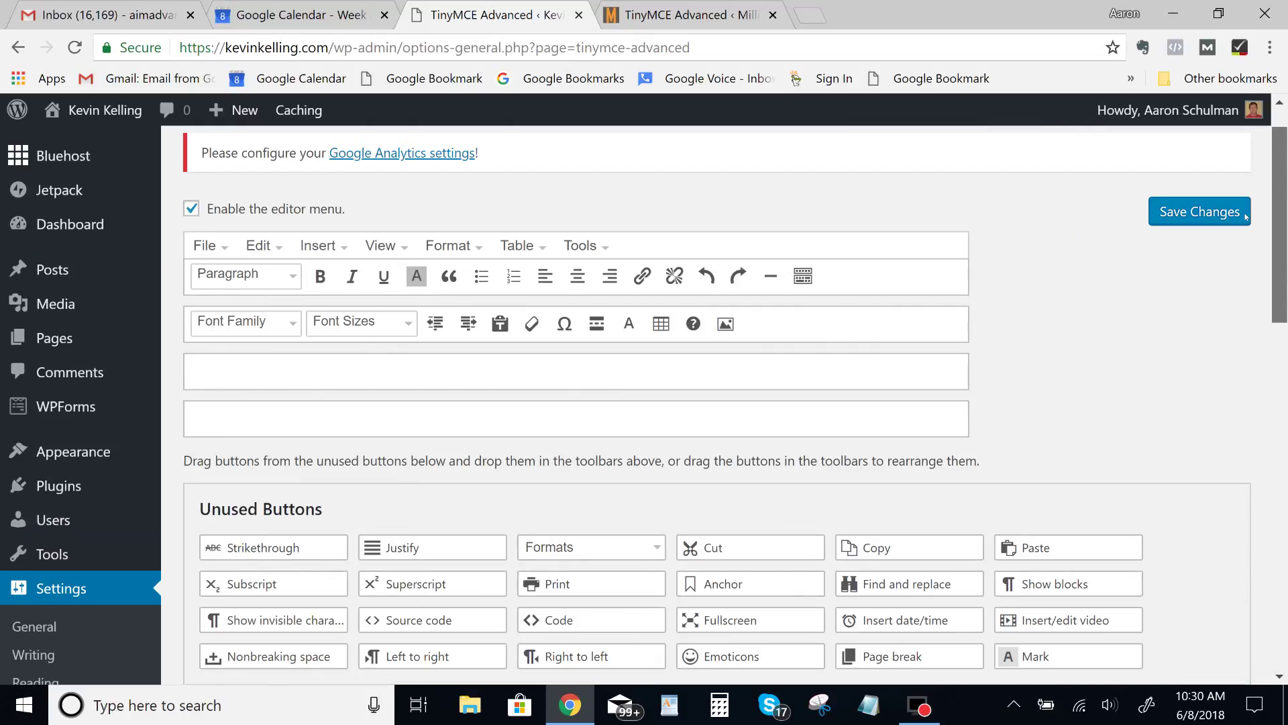
{"action": "scroll", "coordinate": [1246, 228], "scroll_direction": "down", "scroll_amount": 1}
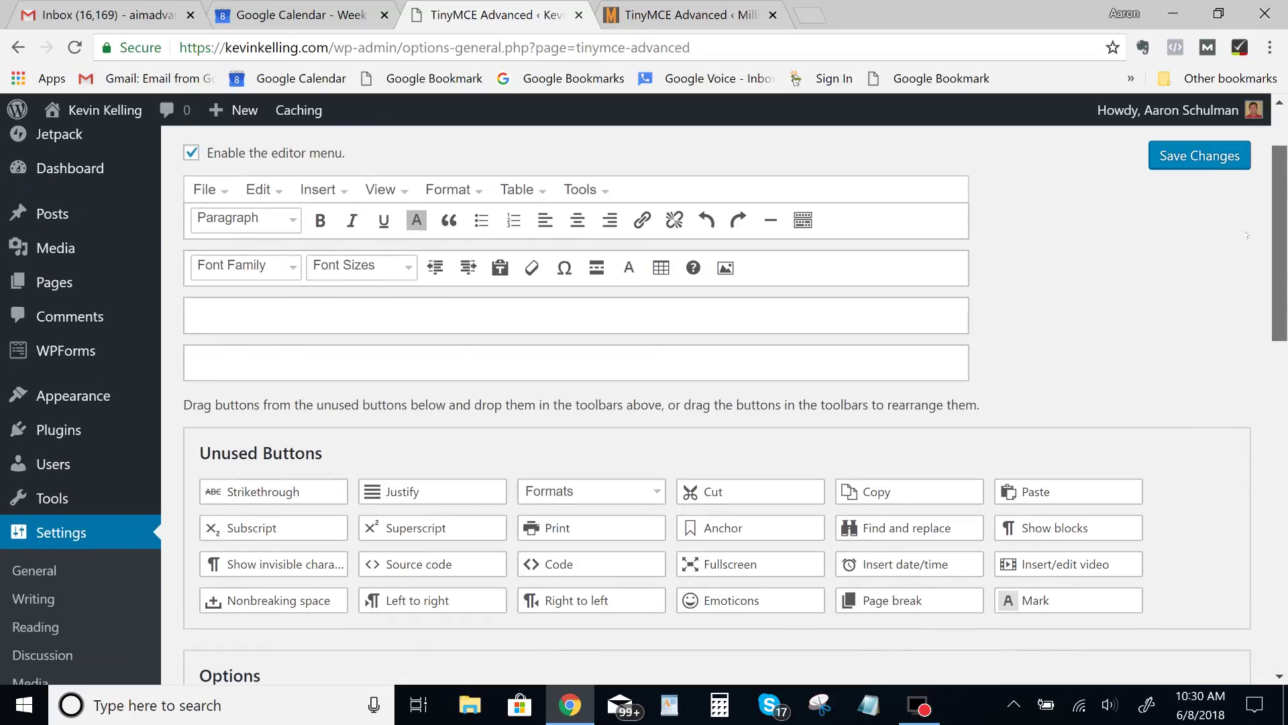
{"action": "scroll", "coordinate": [1246, 235], "scroll_direction": "down", "scroll_amount": 5}
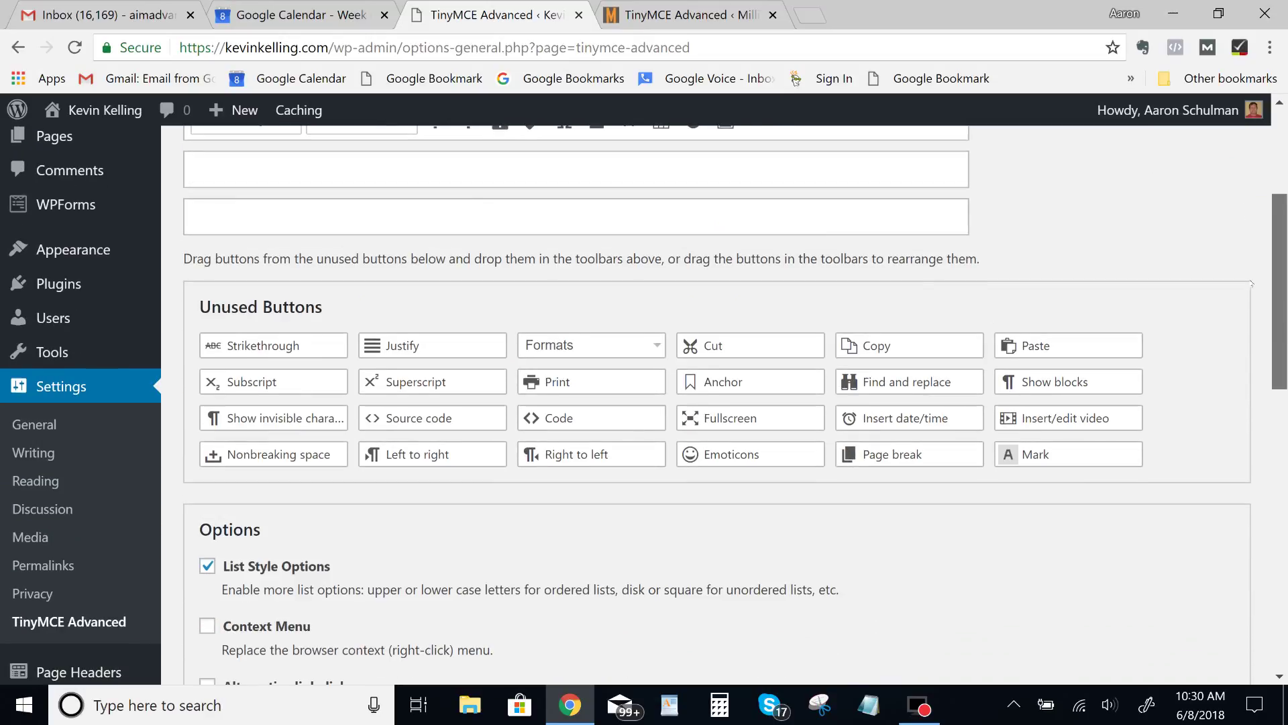
{"action": "scroll", "coordinate": [1261, 355], "scroll_direction": "down", "scroll_amount": 6}
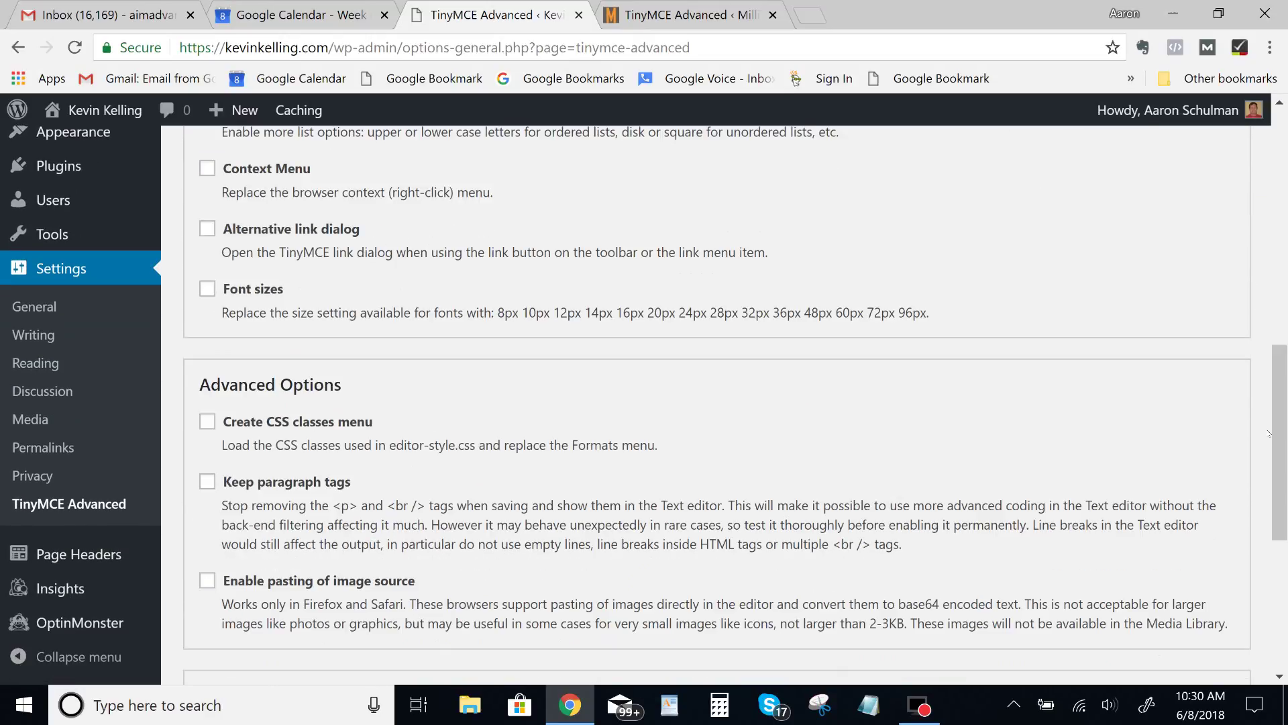
{"action": "scroll", "coordinate": [1273, 438], "scroll_direction": "down", "scroll_amount": 4}
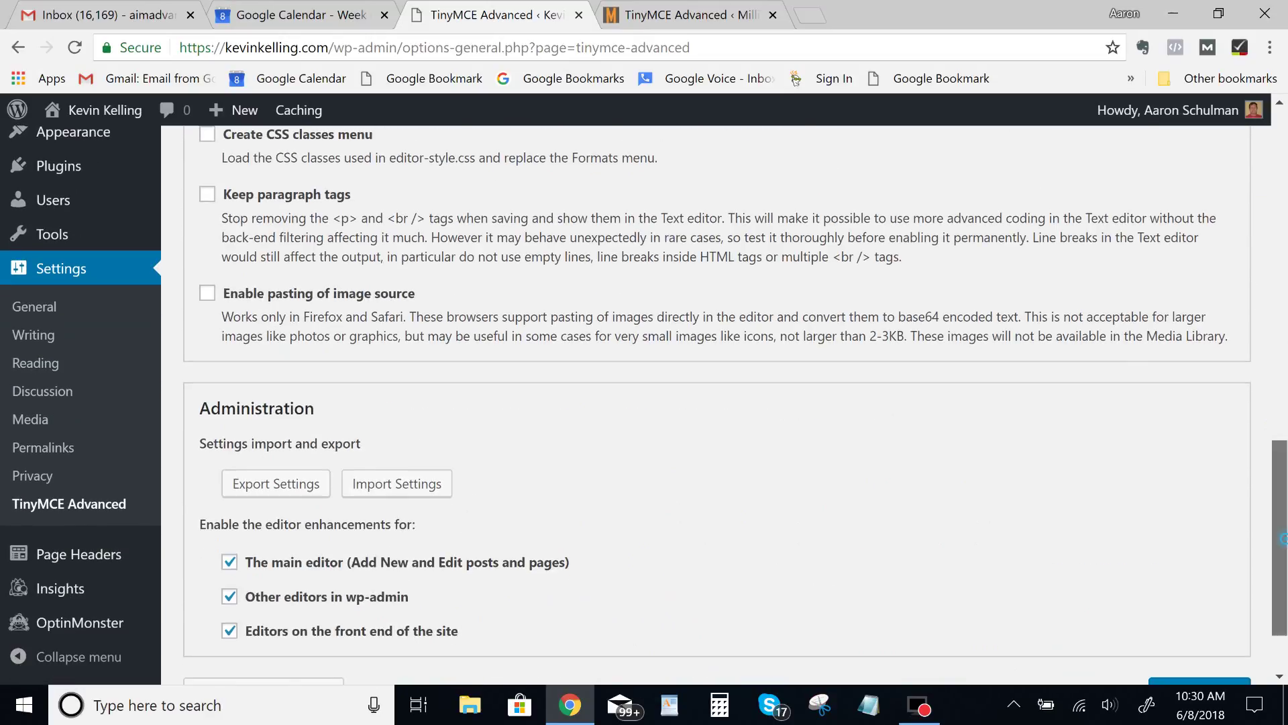
{"action": "left_click", "coordinate": [1208, 594]}
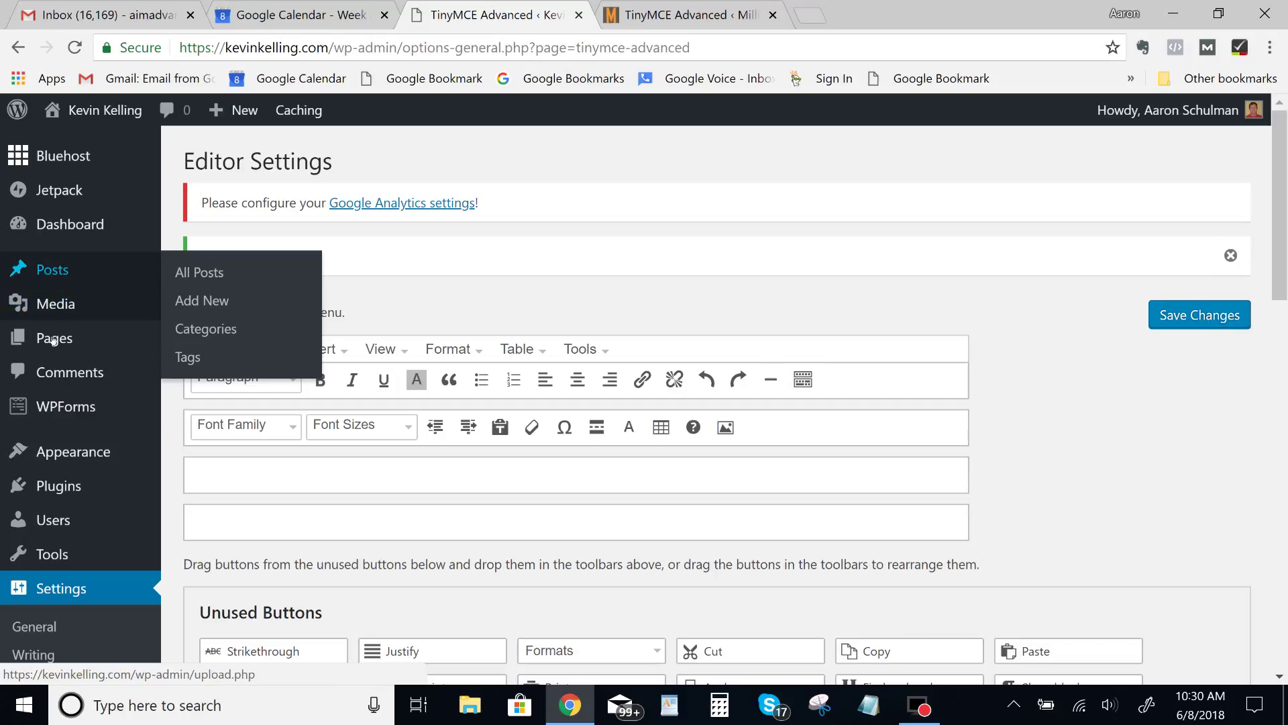
Open the form for adding a new page in a separate browser tab and switch to it.
{"action": "mouse_move", "coordinate": [54, 340]}
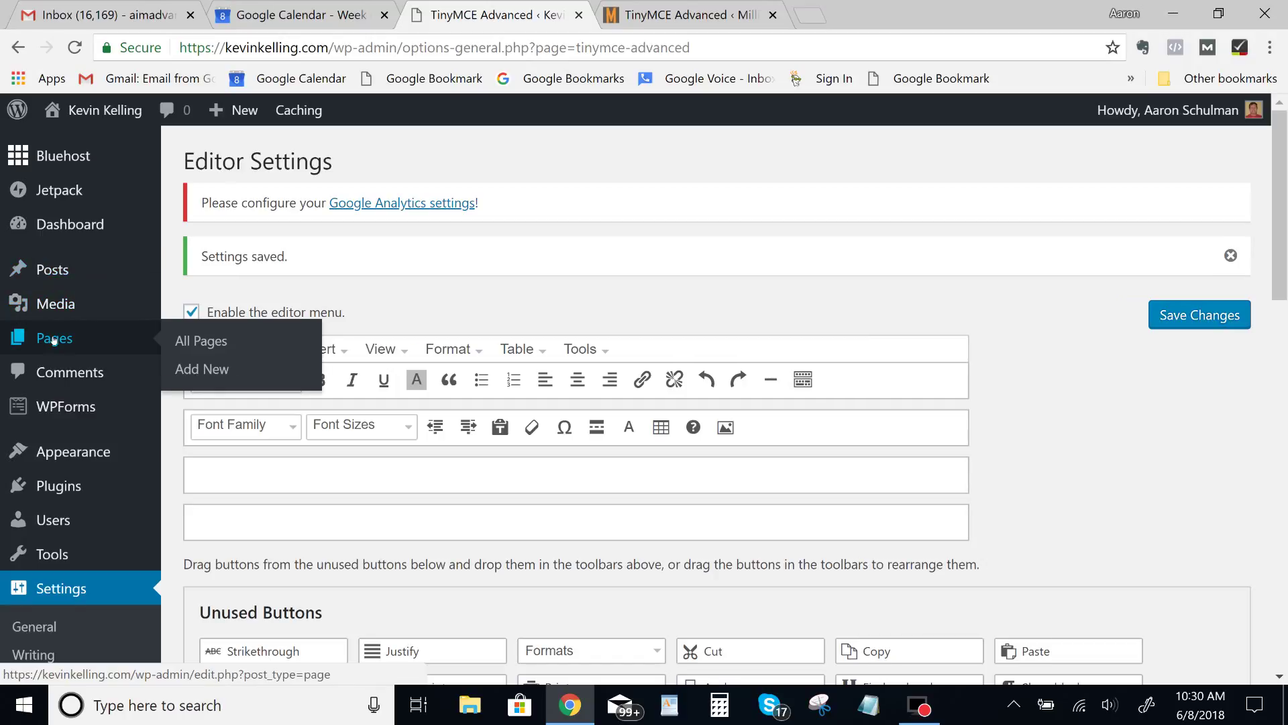
{"action": "right_click", "coordinate": [204, 370]}
{"action": "left_click", "coordinate": [243, 391]}
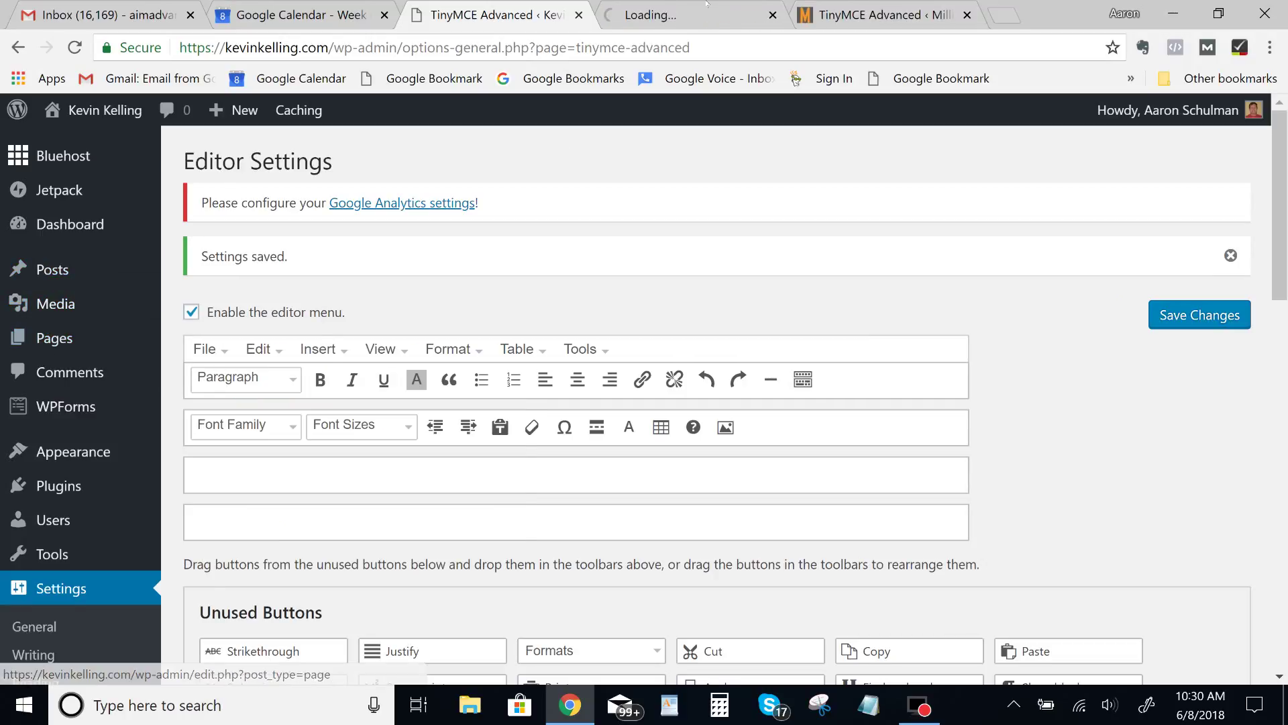
{"action": "key", "text": "ctrl+Tab"}
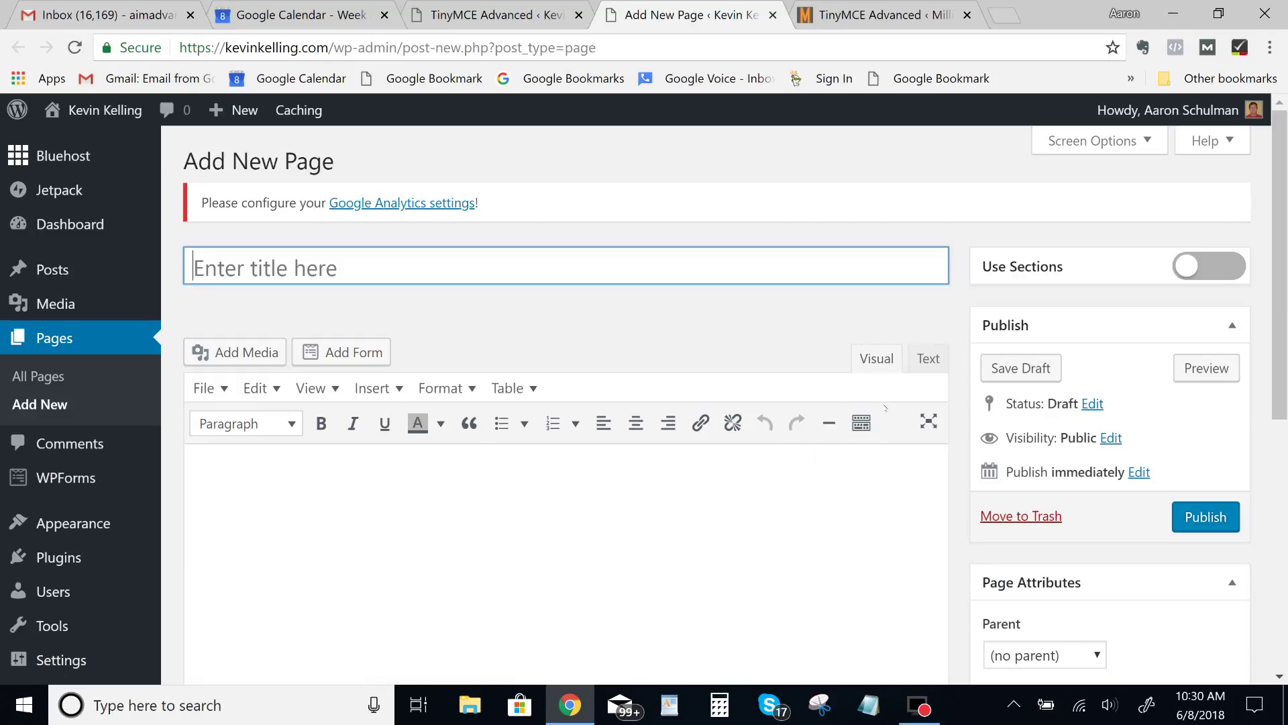
Test the Toolbar Toggle by repeatedly showing and hiding the page editor's second toolbar row, ending with it hidden.
{"action": "left_click", "coordinate": [862, 424]}
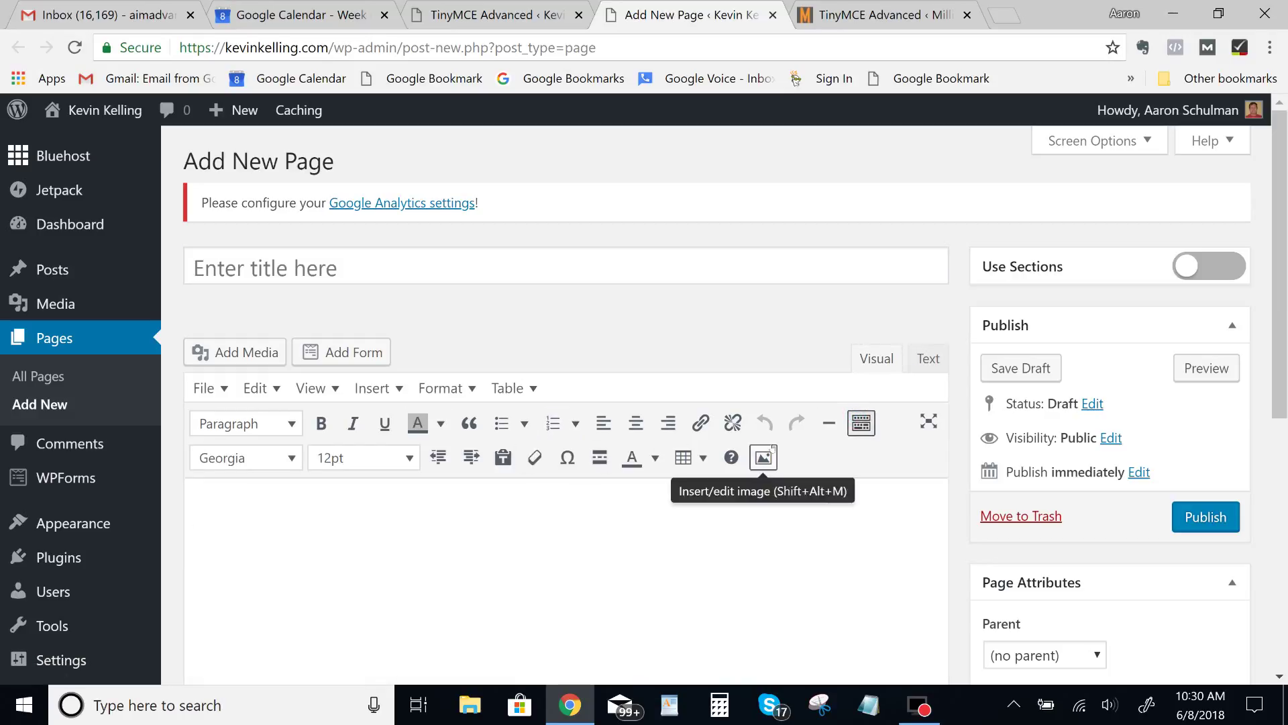
{"action": "left_click", "coordinate": [862, 424]}
{"action": "left_click", "coordinate": [861, 424]}
{"action": "left_click", "coordinate": [861, 424]}
{"action": "left_click", "coordinate": [861, 424]}
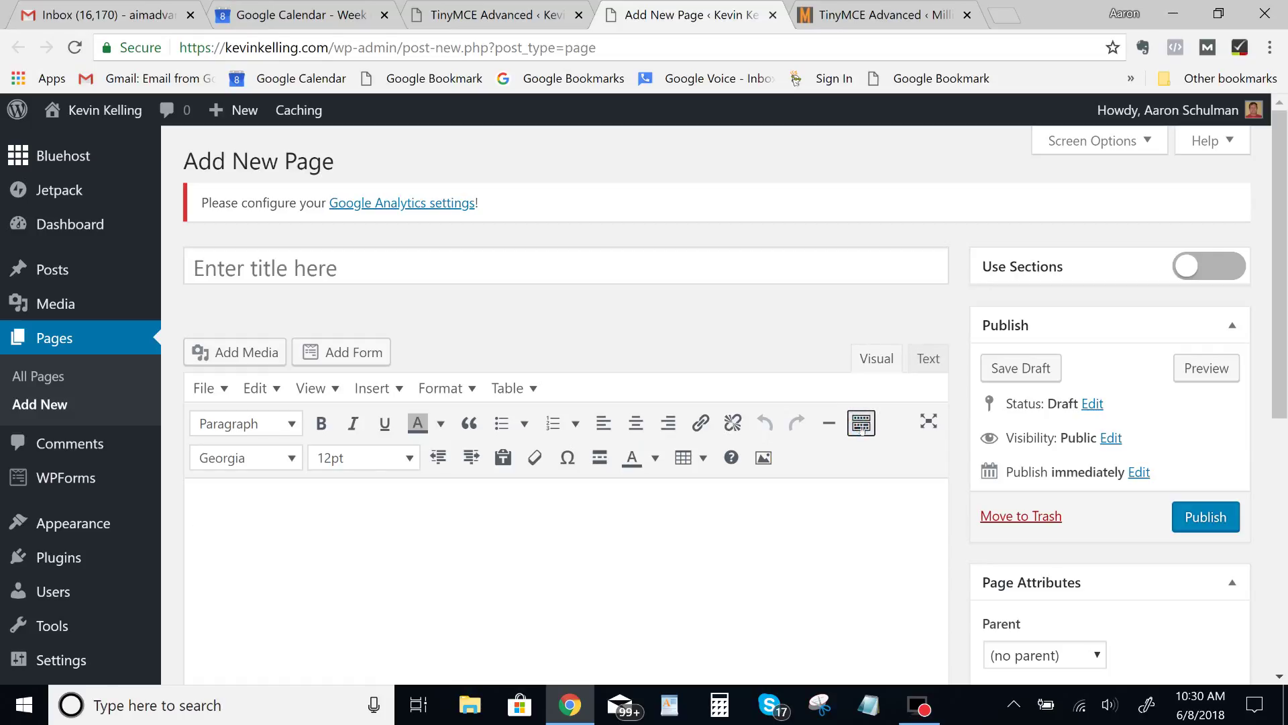
{"action": "left_click", "coordinate": [861, 424]}
{"action": "left_click", "coordinate": [861, 424]}
{"action": "left_click", "coordinate": [861, 424]}
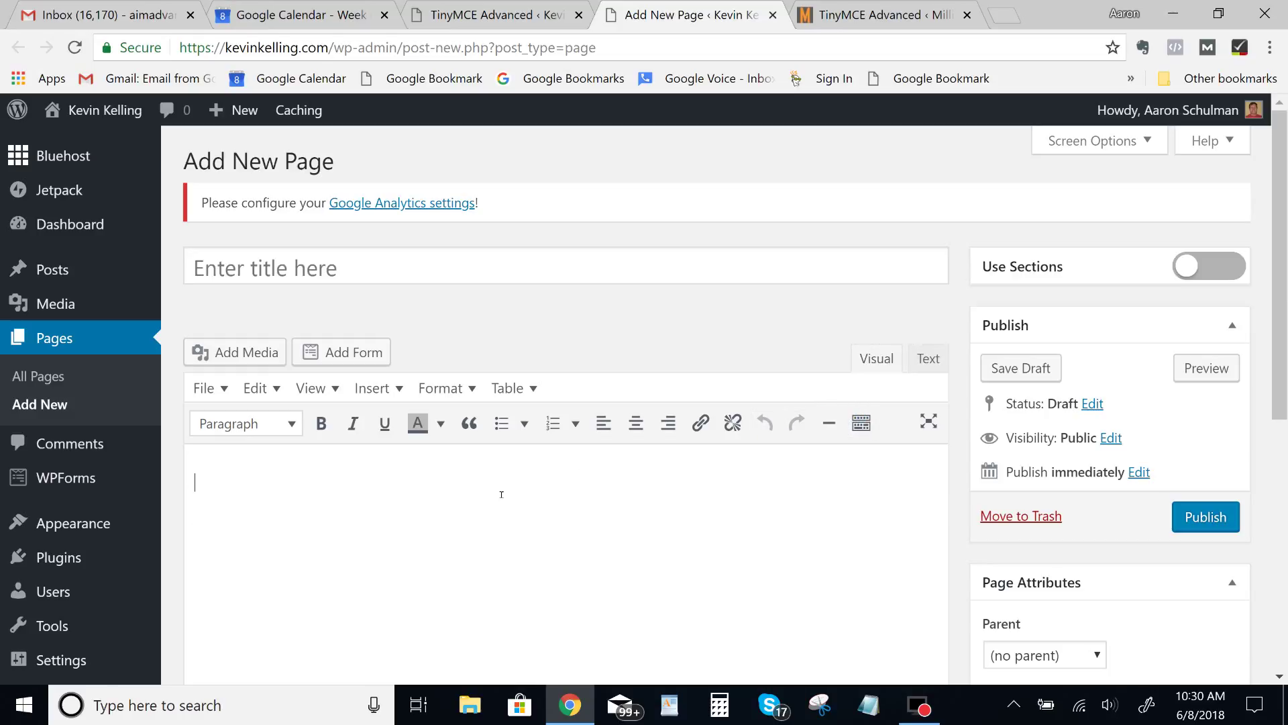
Show the second toolbar row in the new page's editor and open the Text color palette.
{"action": "left_click", "coordinate": [863, 425]}
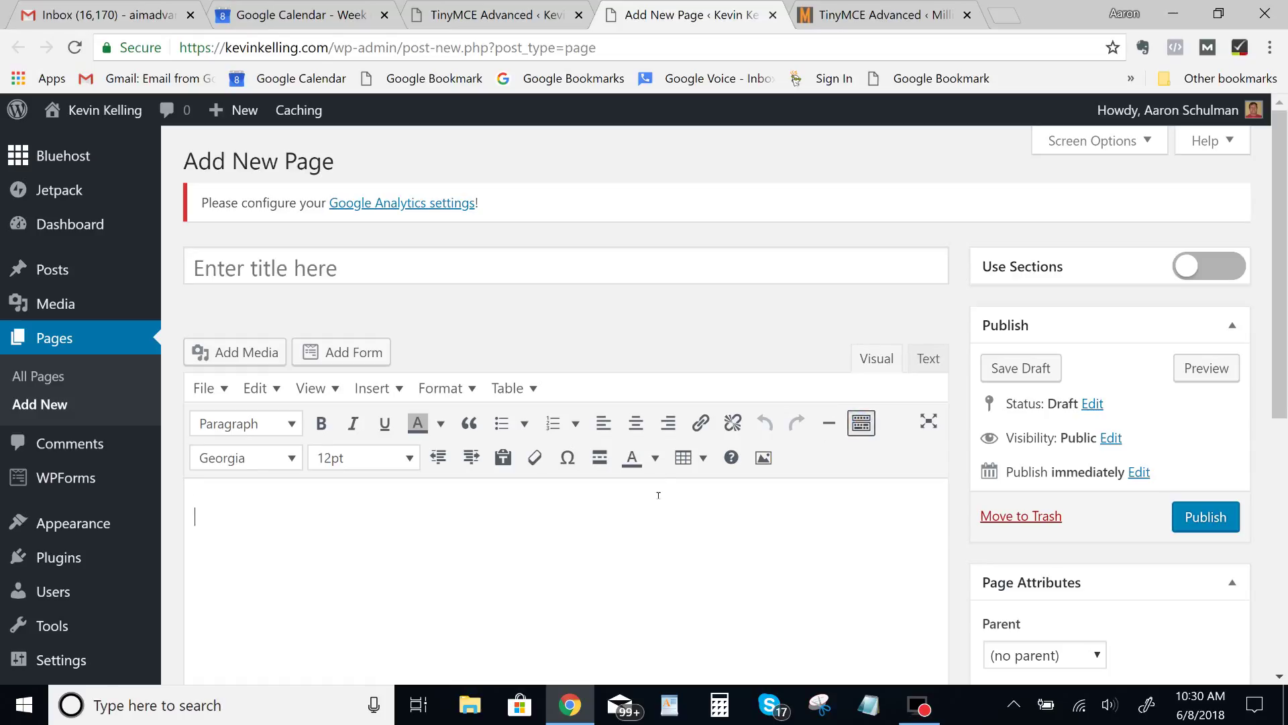
{"action": "left_click", "coordinate": [656, 458]}
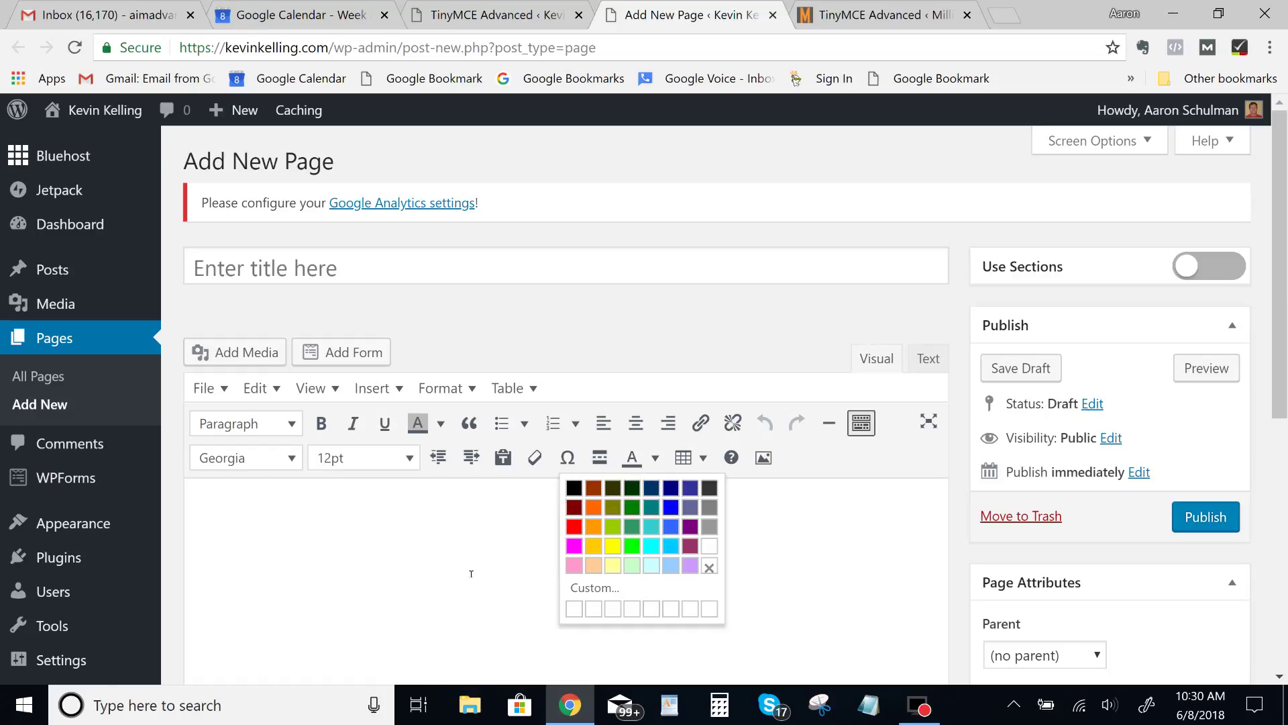
In the TinyMCE Advanced settings, move Text color to the first toolbar row between Underline and Background color, and save the changes.
{"action": "left_click", "coordinate": [468, 4]}
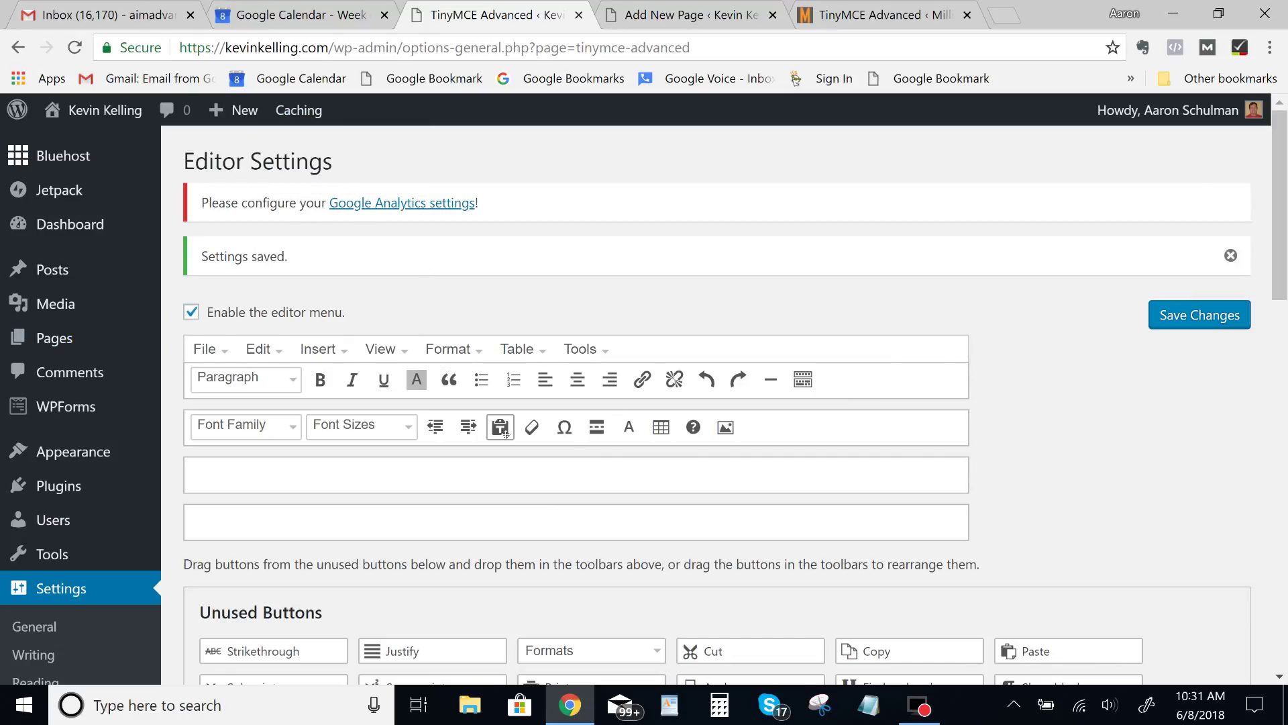
{"action": "left_click_drag", "start_coordinate": [638, 433], "coordinate": [406, 382]}
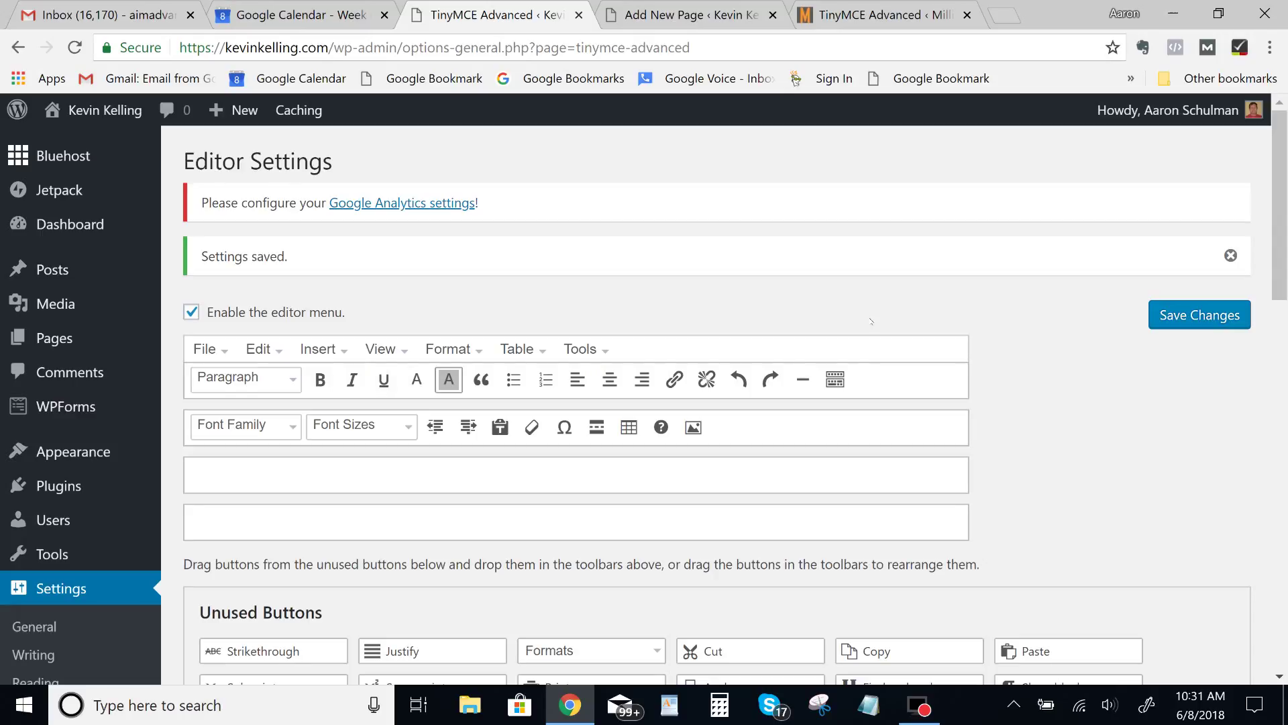
{"action": "left_click", "coordinate": [1200, 315]}
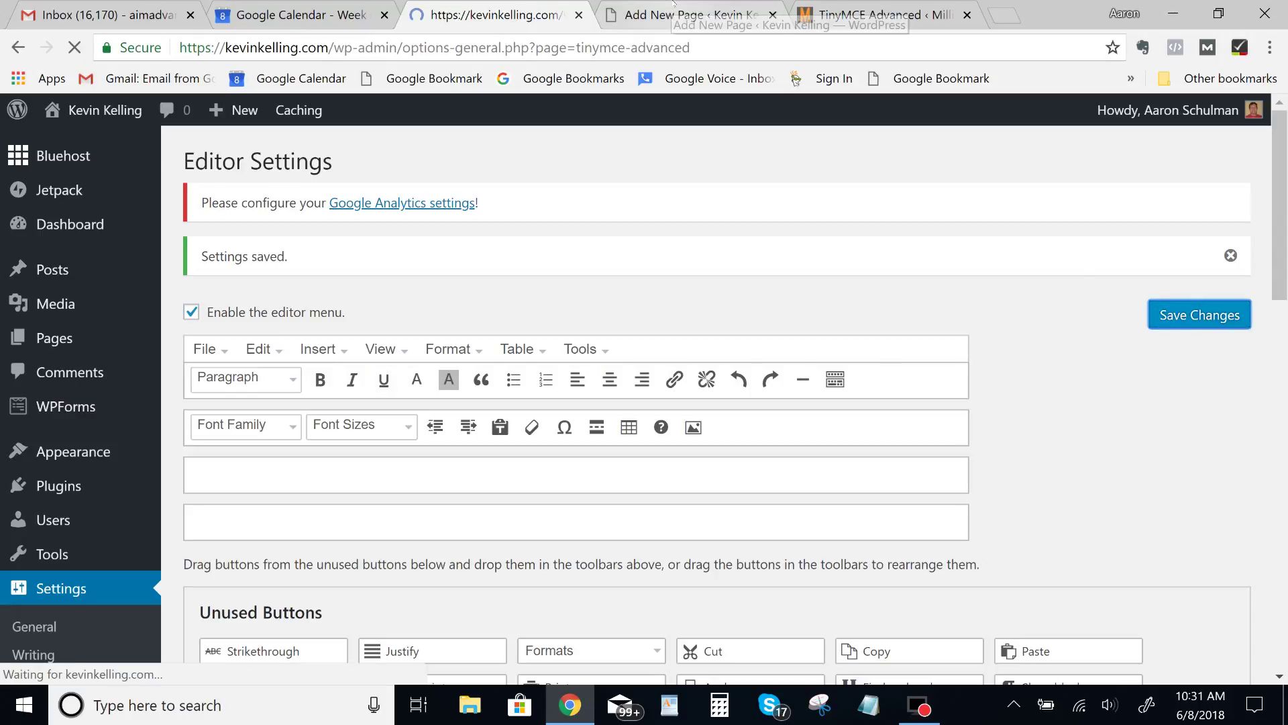
Reload the new page form and check the Text color and Background color palettes in the first toolbar row, closing each one.
{"action": "left_click", "coordinate": [673, 6]}
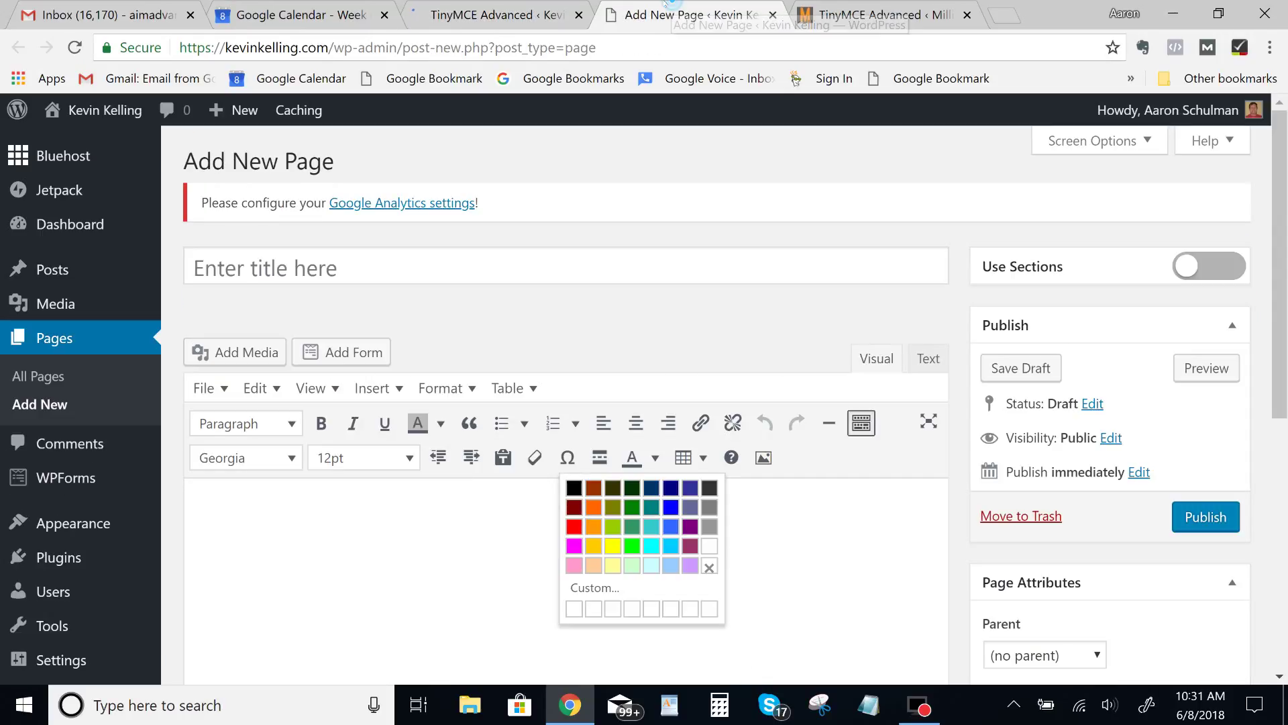
{"action": "left_click", "coordinate": [74, 47]}
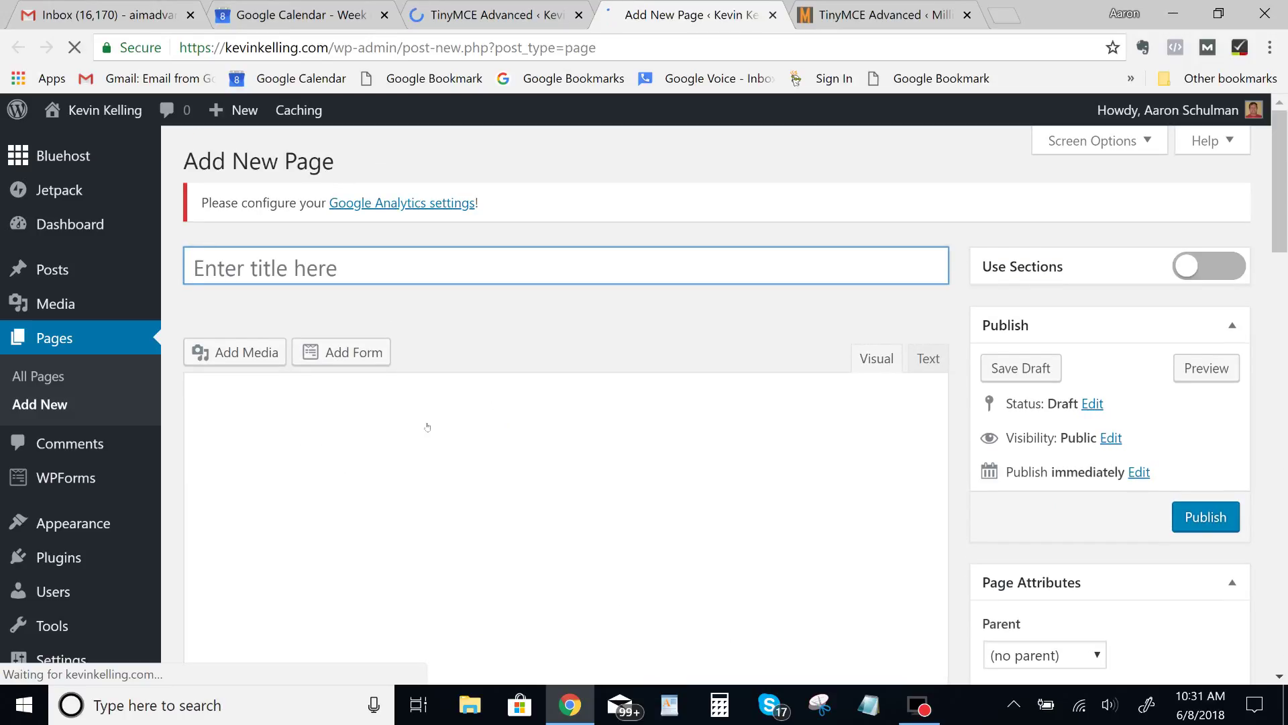
{"action": "left_click", "coordinate": [441, 424]}
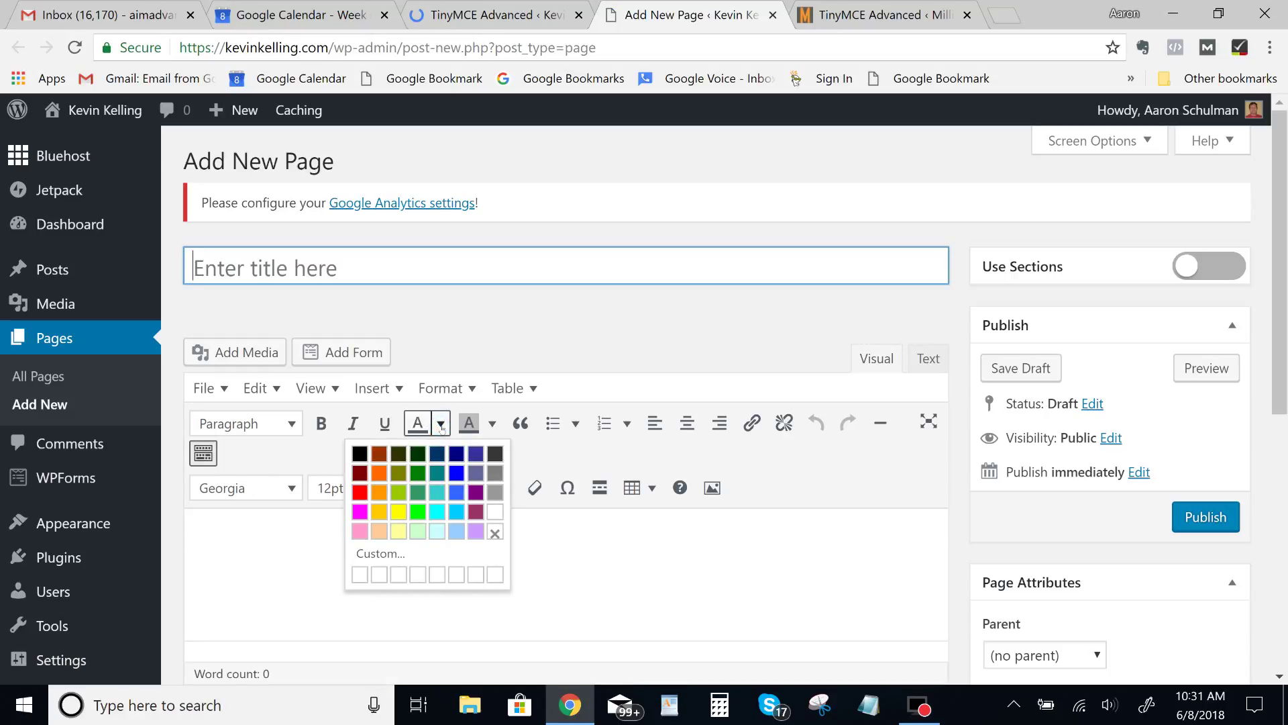
{"action": "left_click", "coordinate": [441, 424]}
{"action": "left_click", "coordinate": [492, 424]}
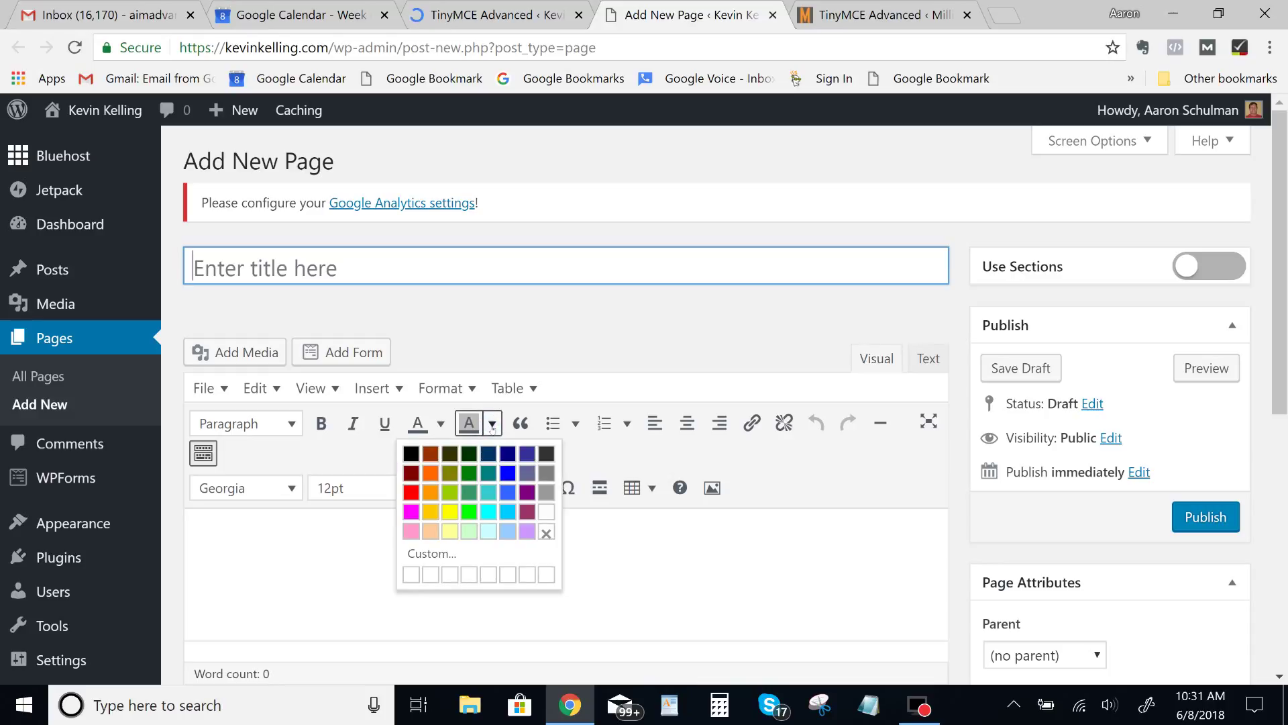
{"action": "left_click", "coordinate": [492, 424]}
{"action": "left_click", "coordinate": [491, 424]}
{"action": "left_click", "coordinate": [492, 424]}
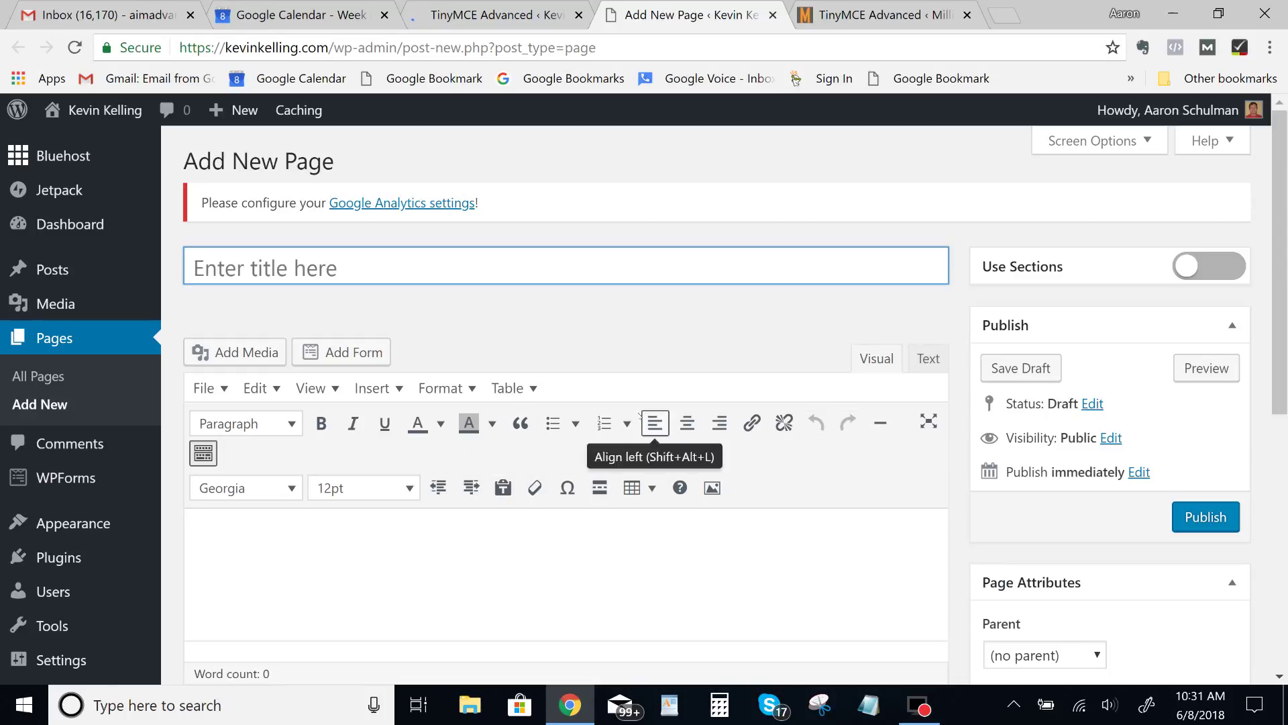
Try the editor's distraction-free writing mode on the new page by turning it on and off again.
{"action": "left_click", "coordinate": [929, 421]}
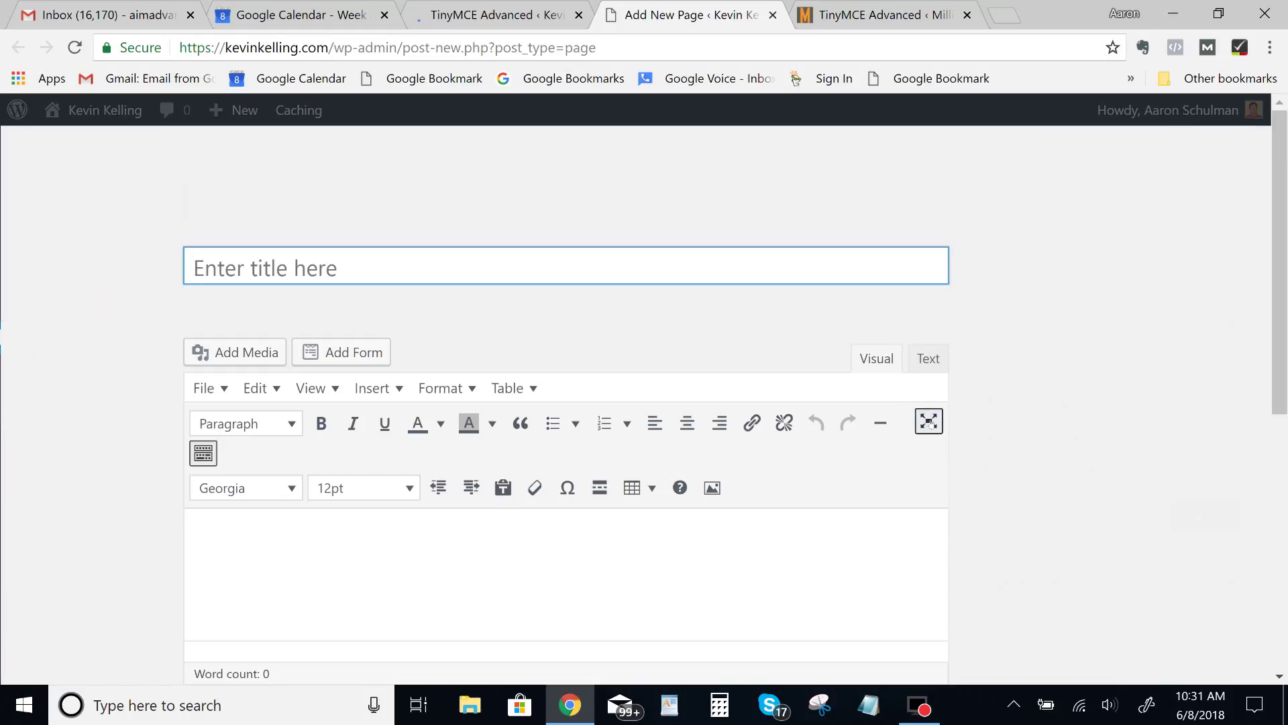
{"action": "left_click", "coordinate": [930, 422]}
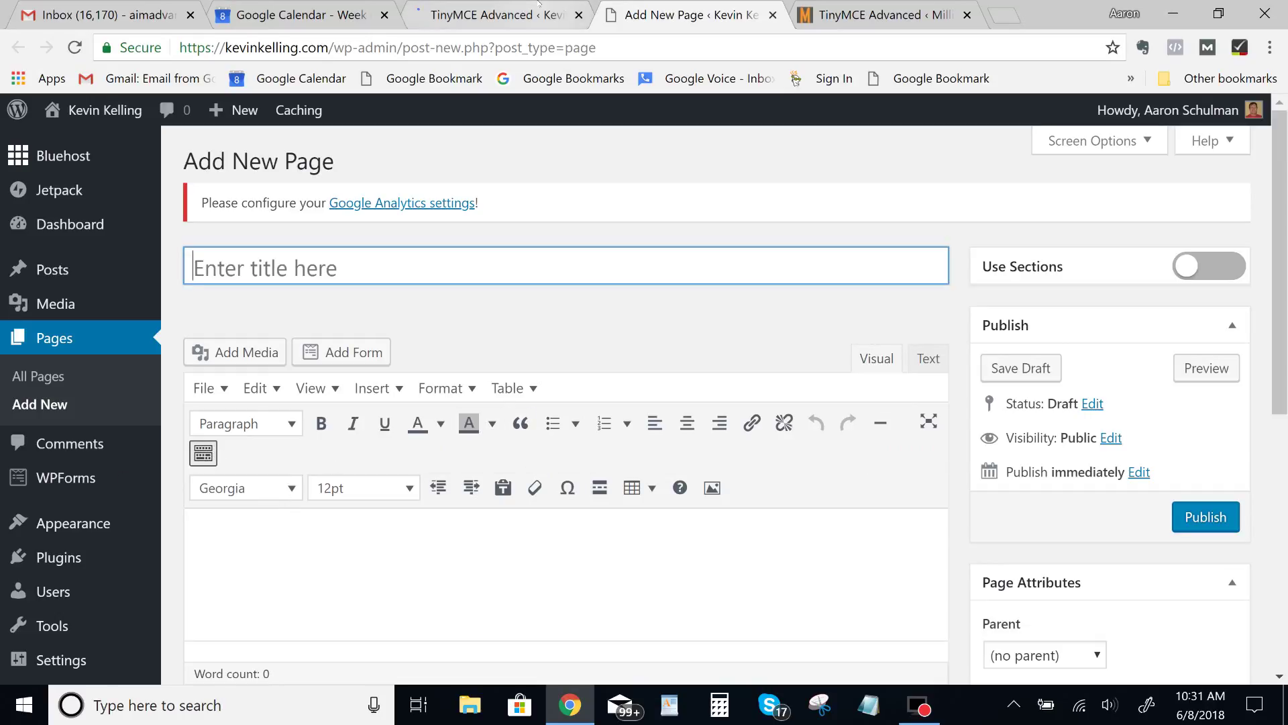
In the TinyMCE Advanced settings, move Blockquote to the second toolbar row right after Font Sizes, and save the changes.
{"action": "left_click", "coordinate": [496, 15]}
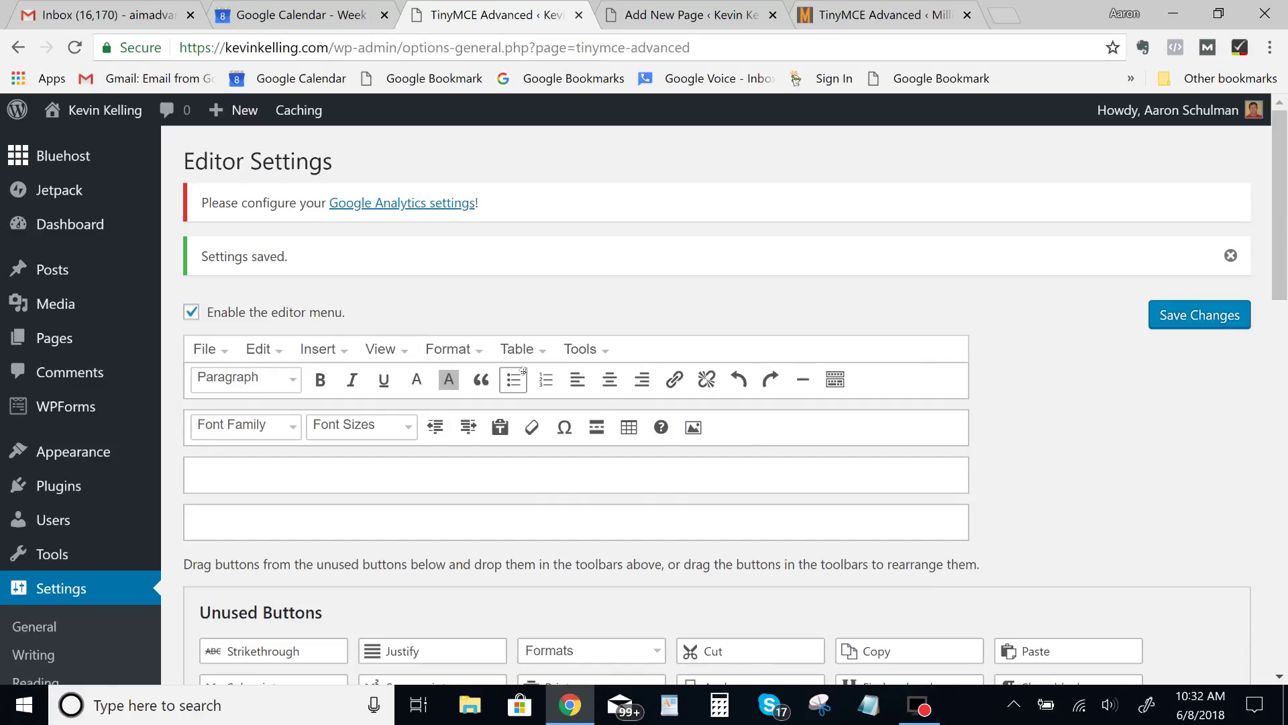
{"action": "left_click_drag", "start_coordinate": [485, 382], "coordinate": [436, 427]}
{"action": "left_click", "coordinate": [1193, 317]}
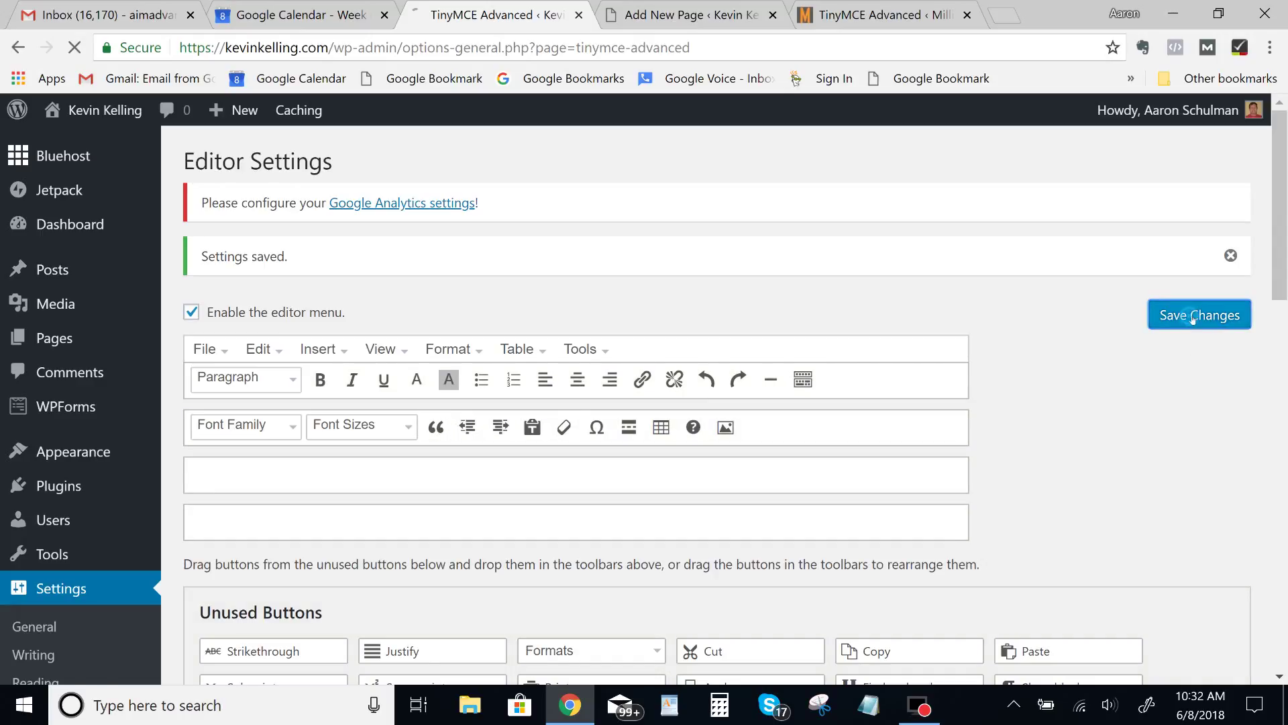
Reload the new page form and test the Toolbar Toggle on the rearranged toolbar, ending with the second row shown.
{"action": "left_click", "coordinate": [682, 6]}
{"action": "left_click", "coordinate": [74, 47]}
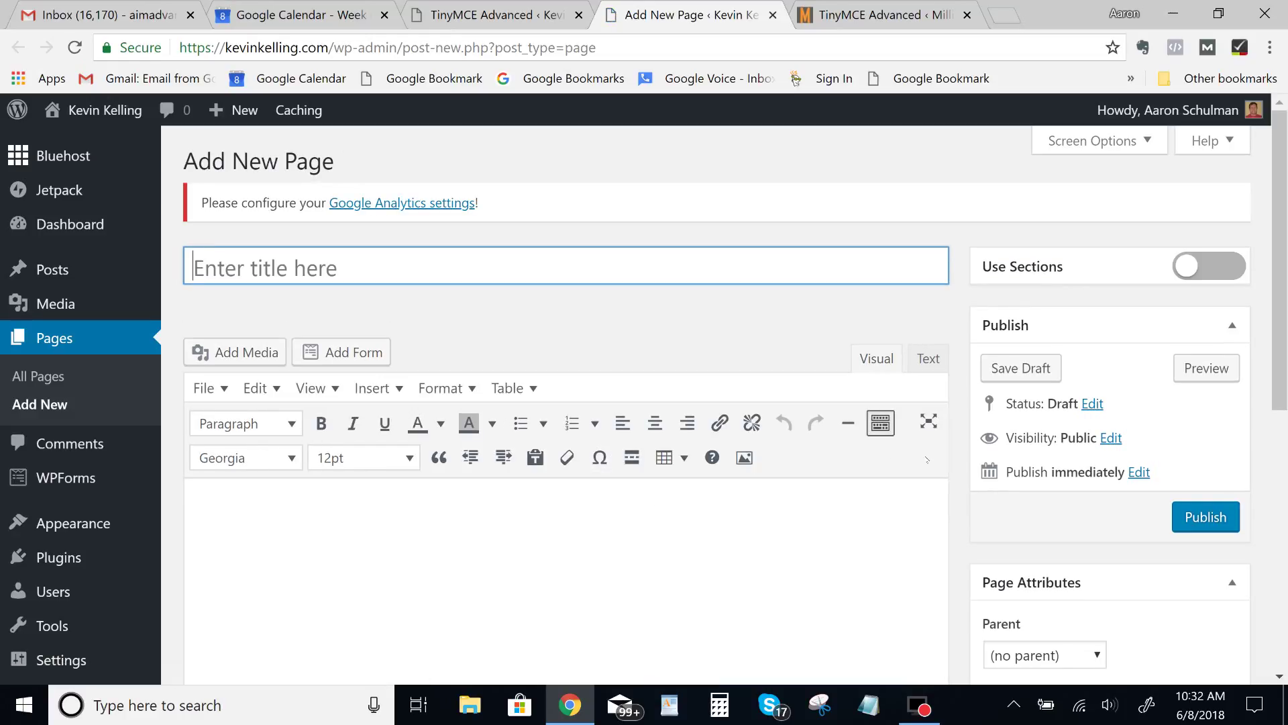
{"action": "left_click", "coordinate": [883, 429]}
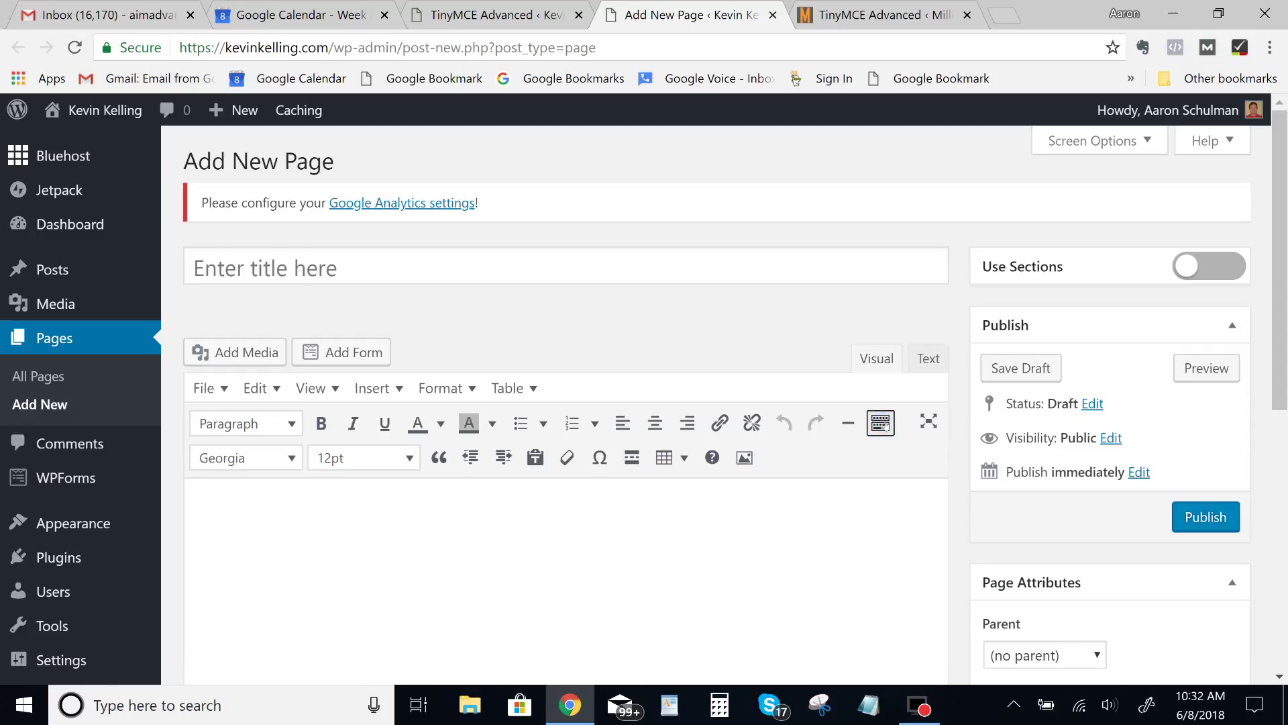
{"action": "left_click", "coordinate": [883, 426]}
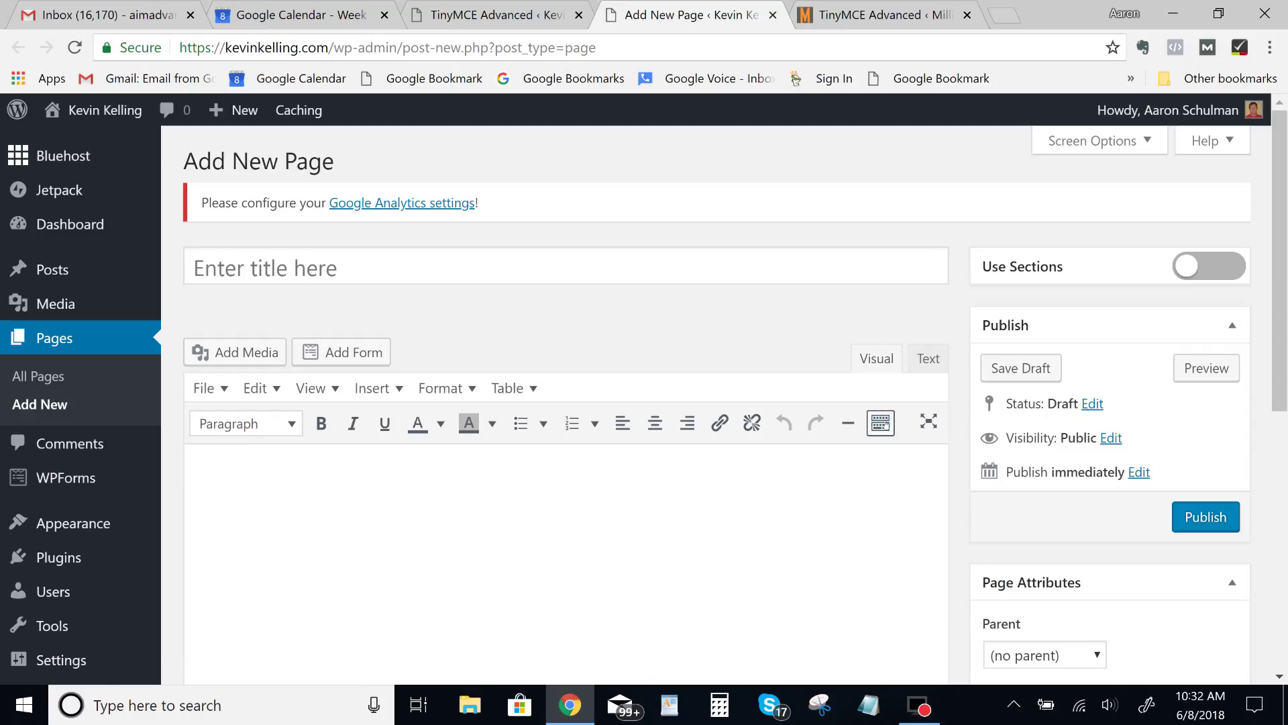
{"action": "left_click", "coordinate": [883, 426]}
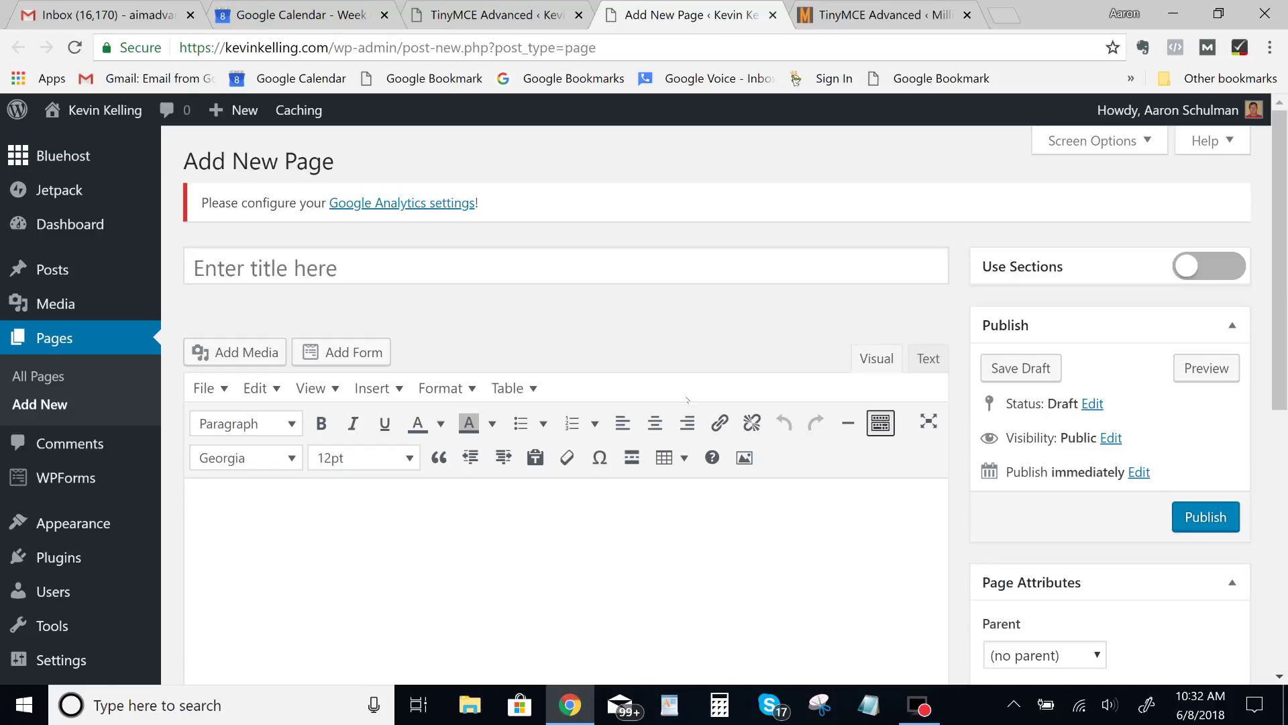